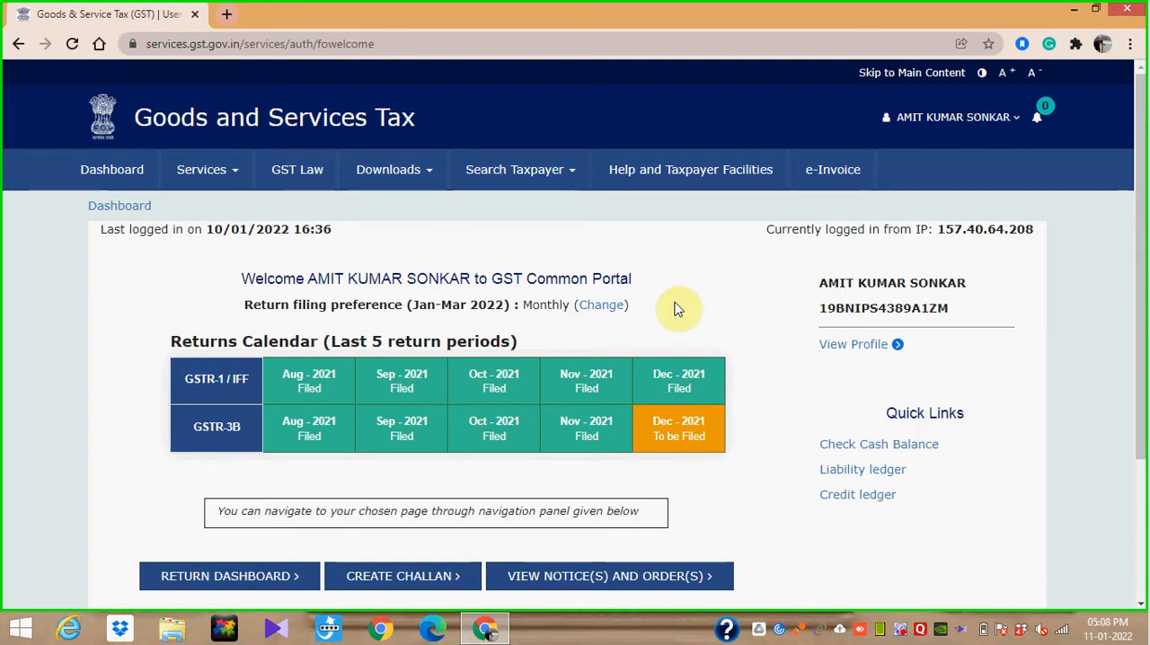
- View the Electronic Cash Ledger page and return to the dashboard to check the ledger balances by tax head
click(236, 180)
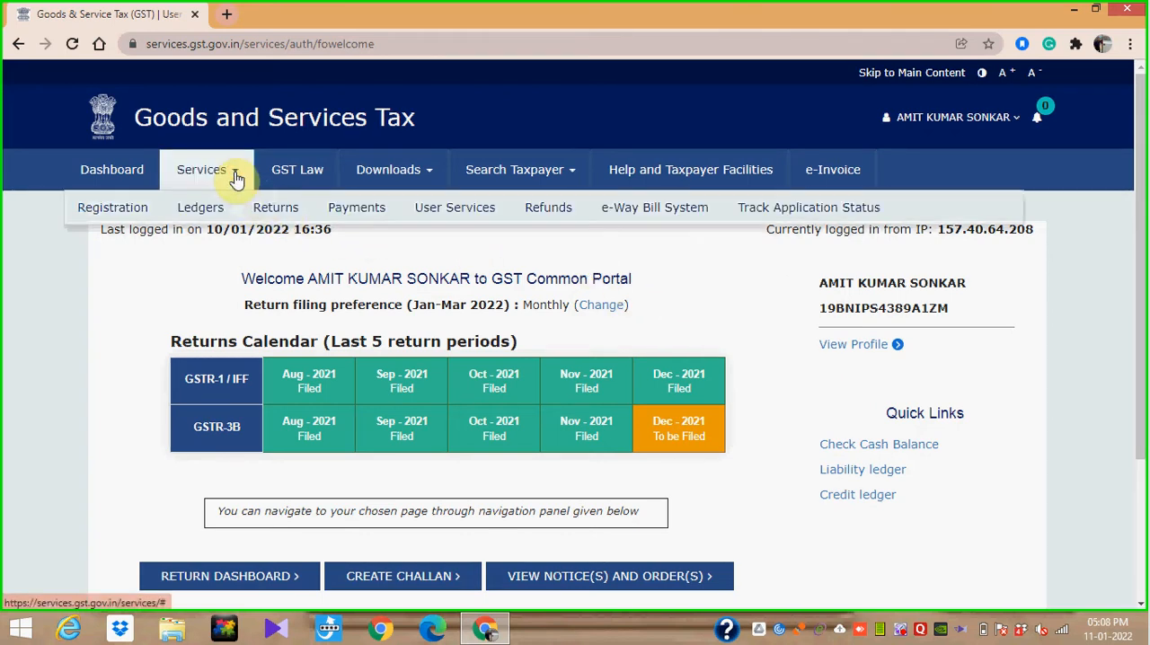
mouse_move(202, 211)
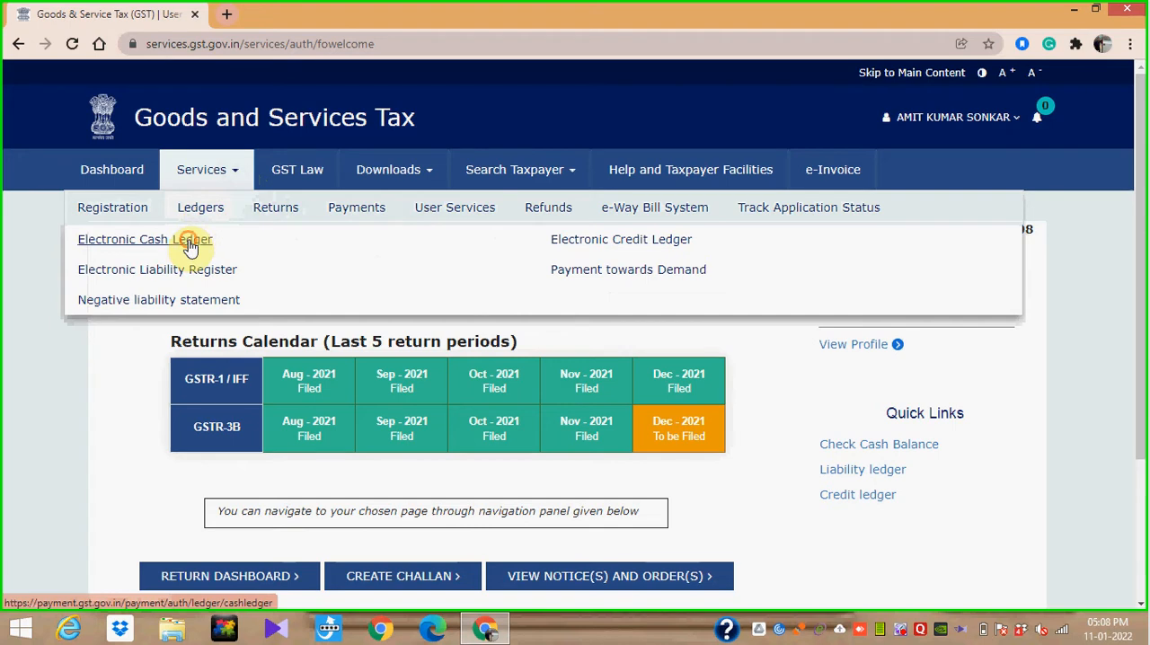
click(189, 248)
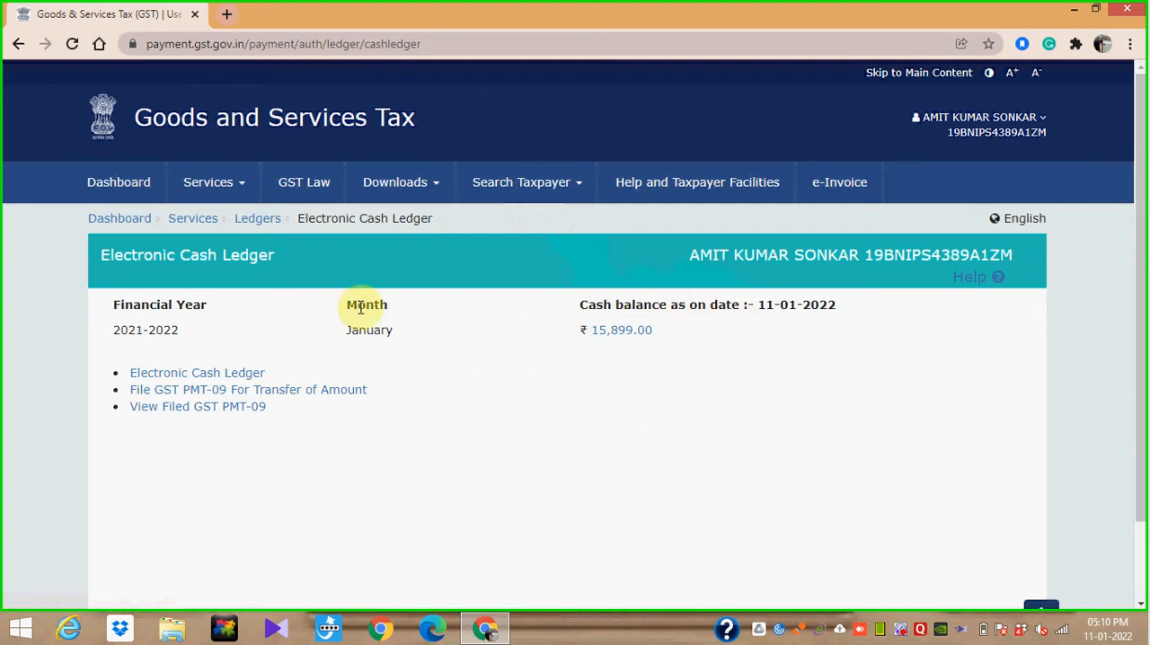
click(119, 185)
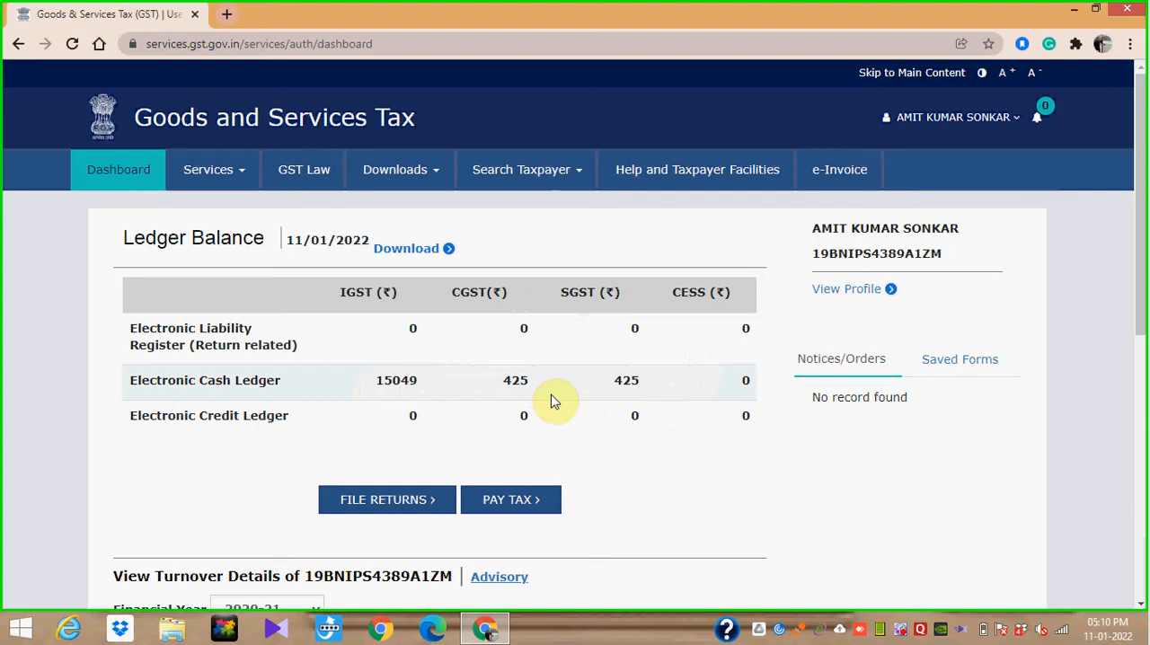
- Open the GST PMT-09 form for transfer of amount from the Electronic Cash Ledger page
click(235, 180)
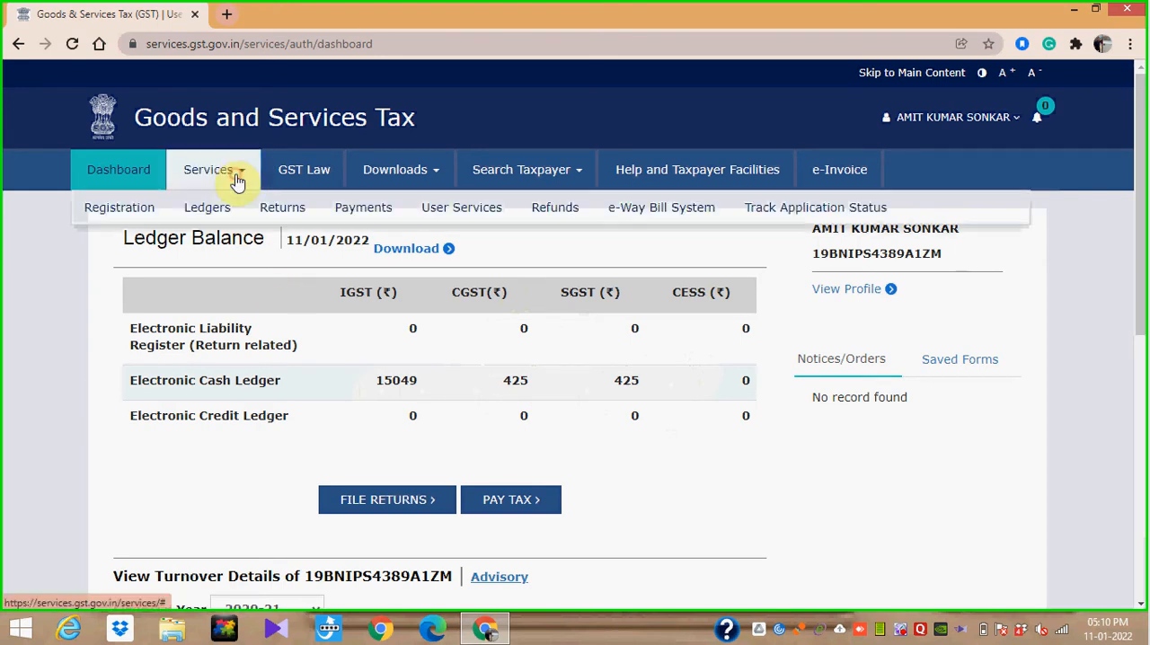
mouse_move(150, 213)
mouse_move(206, 216)
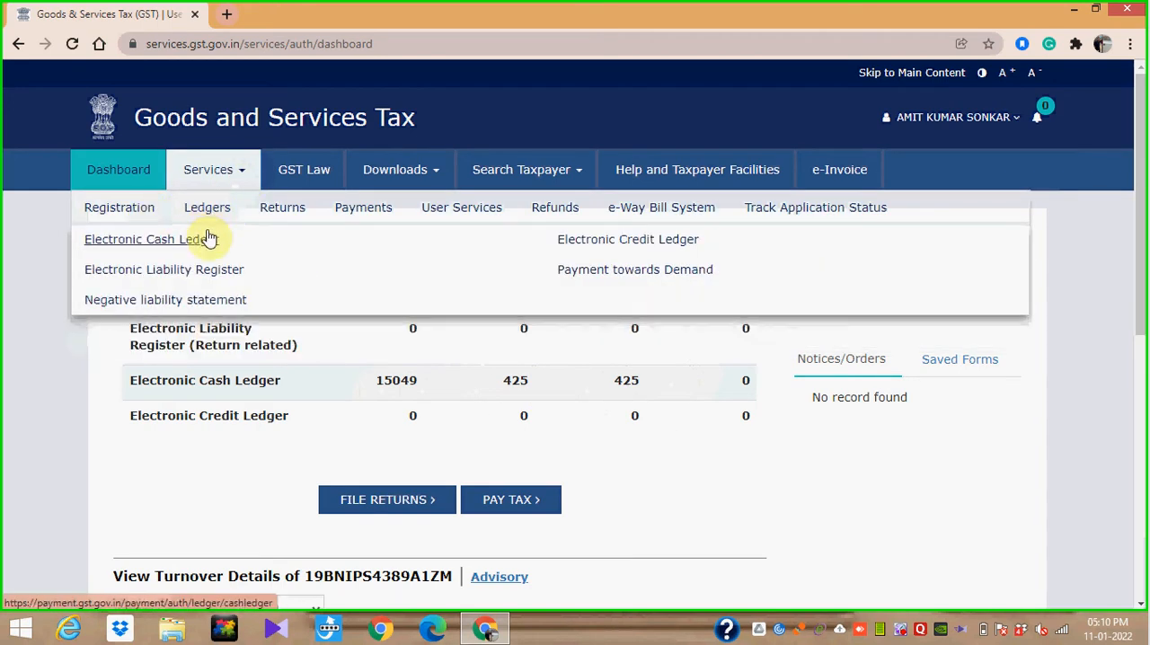
click(199, 248)
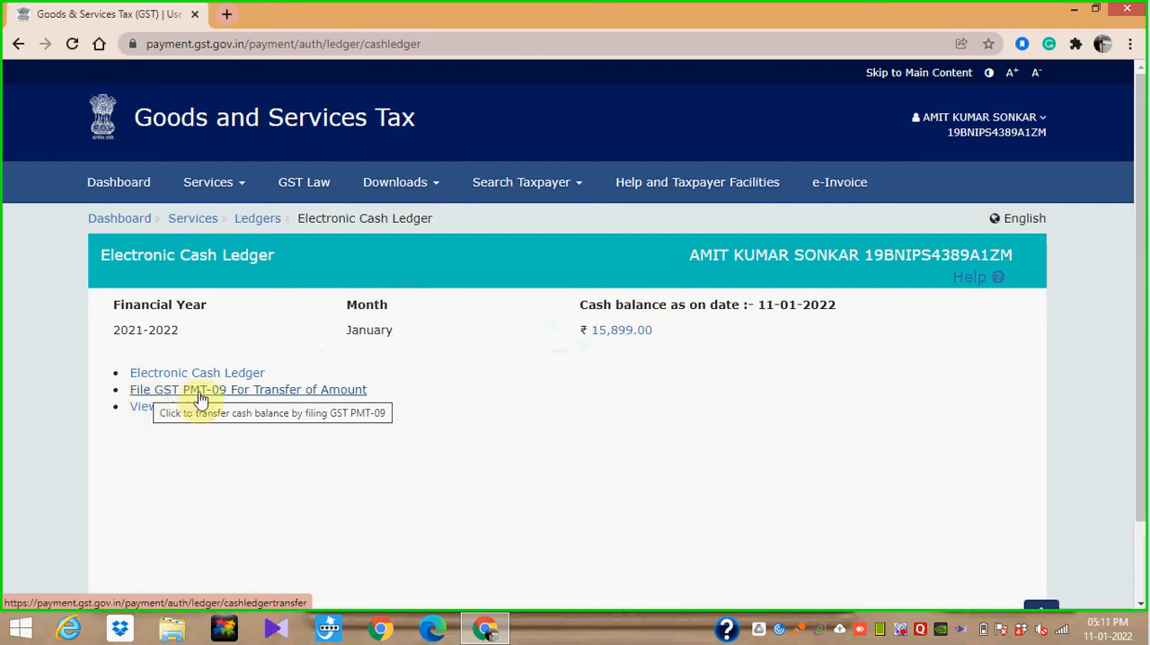
click(305, 393)
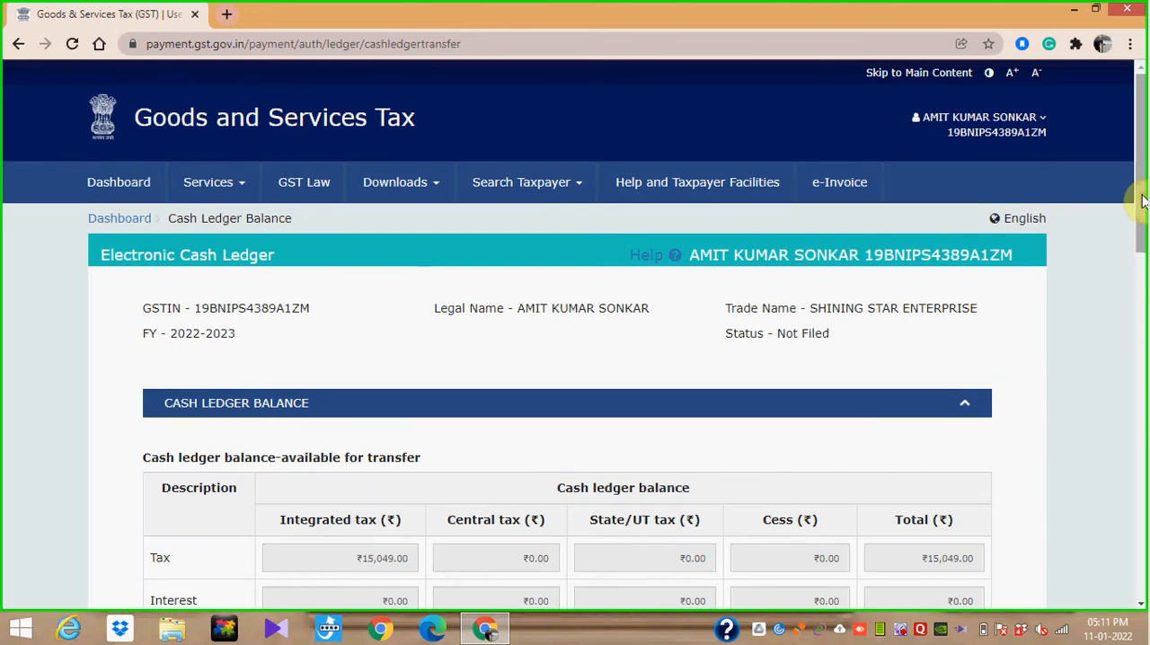
- Set the source of the new transfer record to major head IGST and minor head Tax
drag(1143, 199, 1145, 240)
scroll(1147, 279, down, 1)
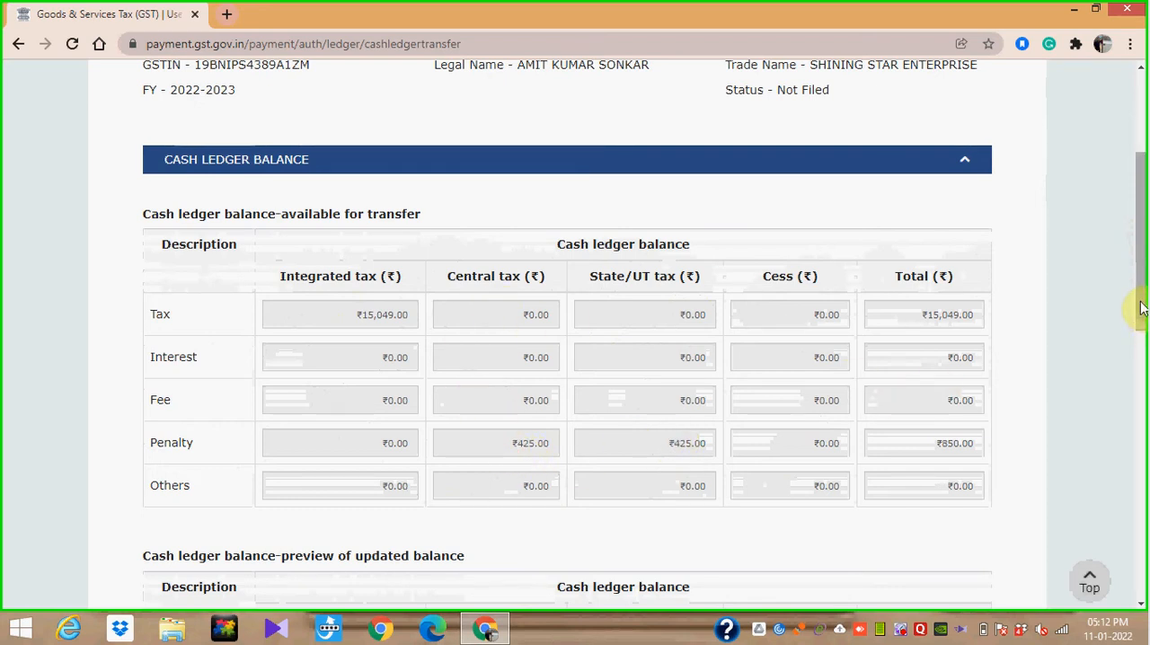
drag(1141, 308, 1144, 534)
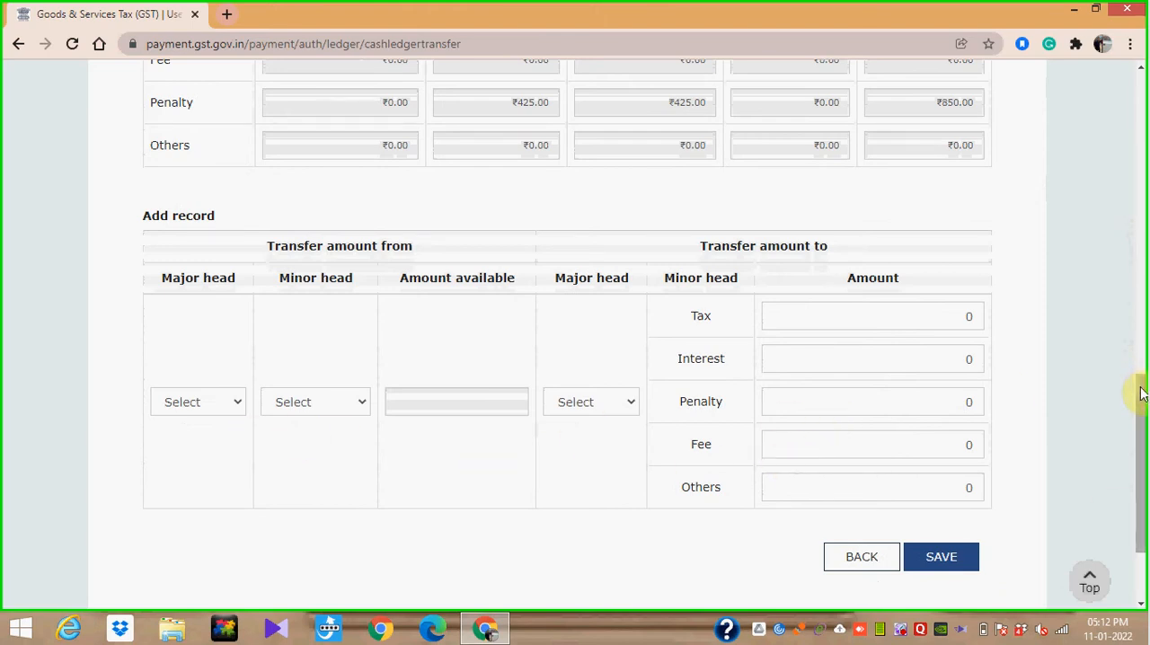
drag(1141, 393, 1142, 192)
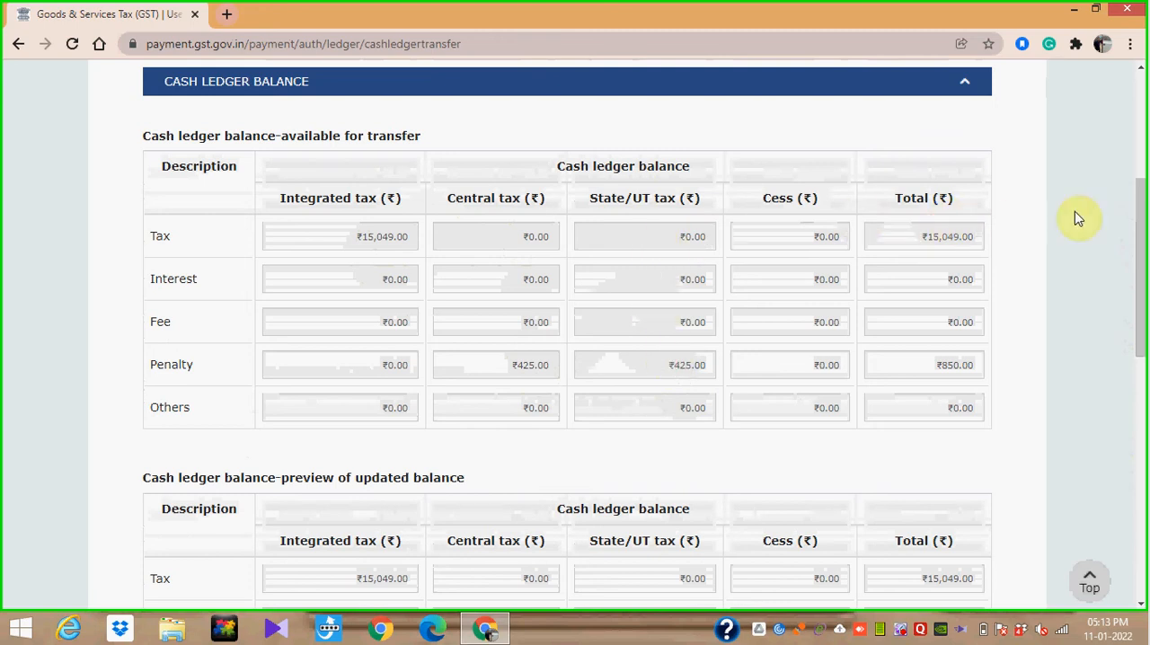
drag(1141, 221, 1144, 432)
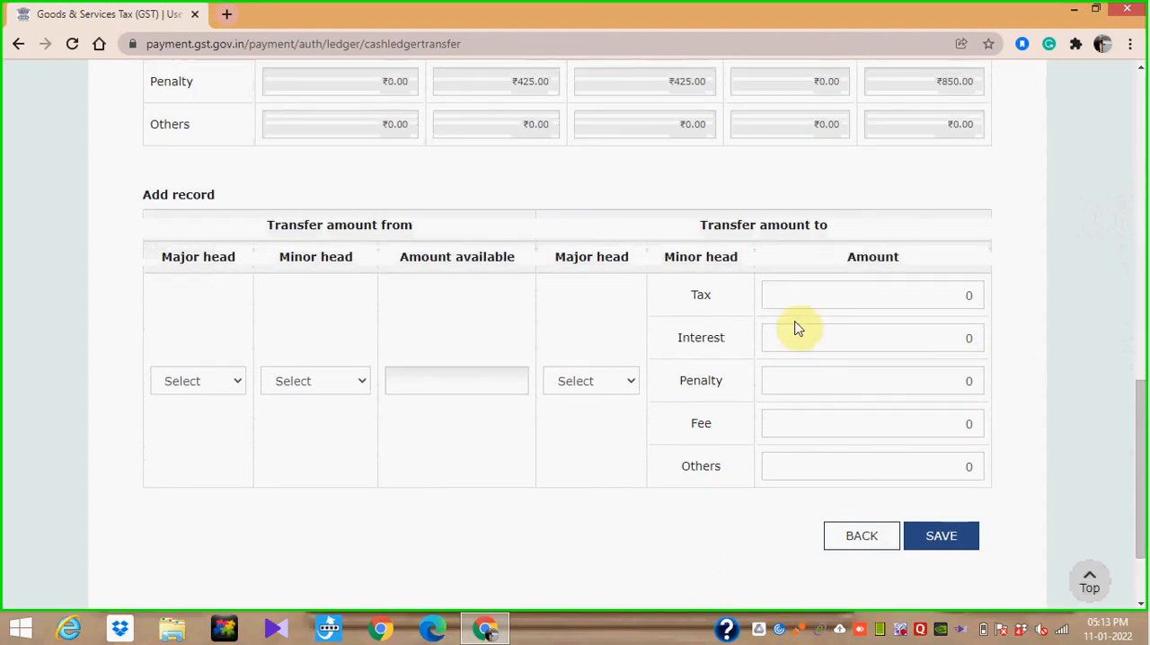
click(232, 389)
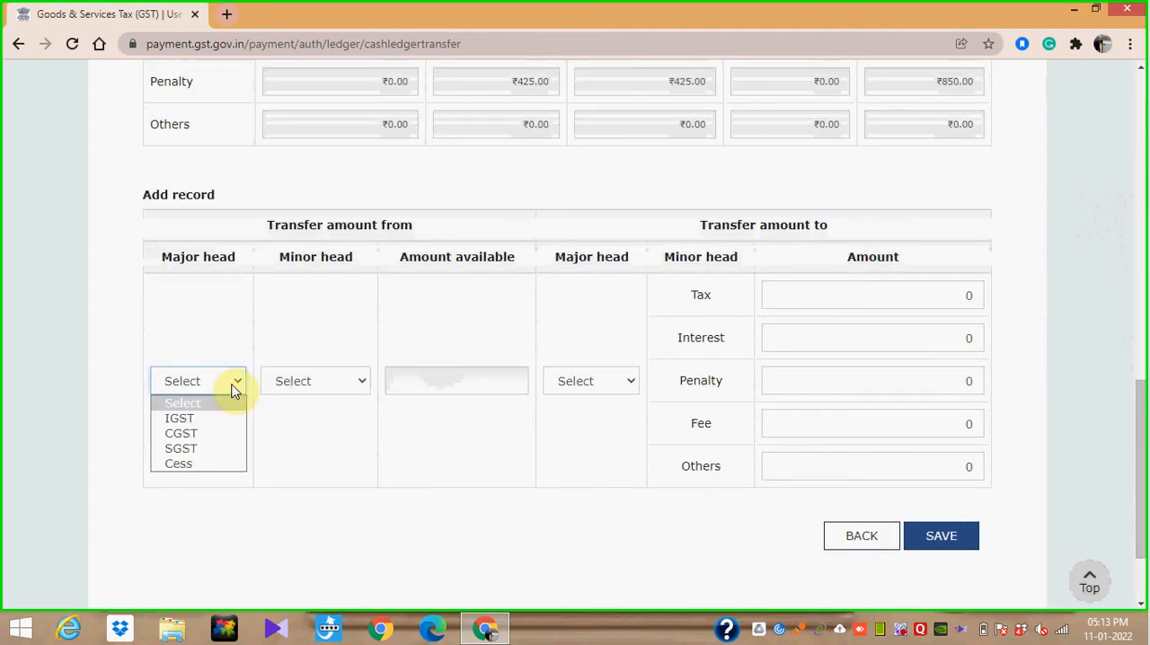
click(222, 422)
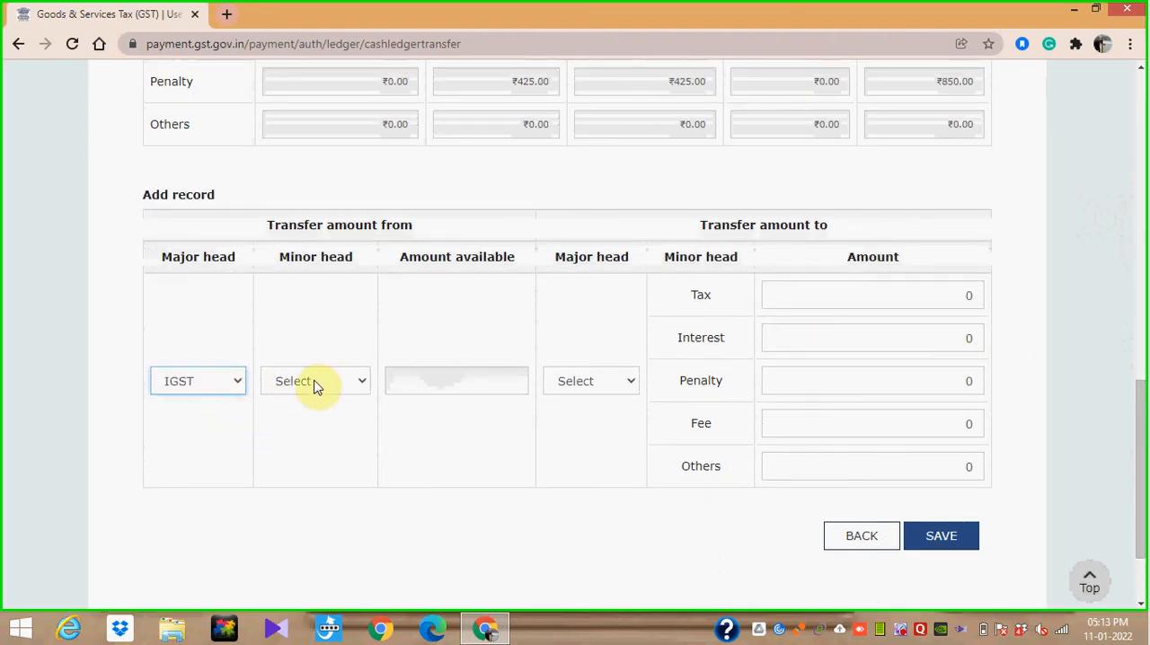
click(365, 383)
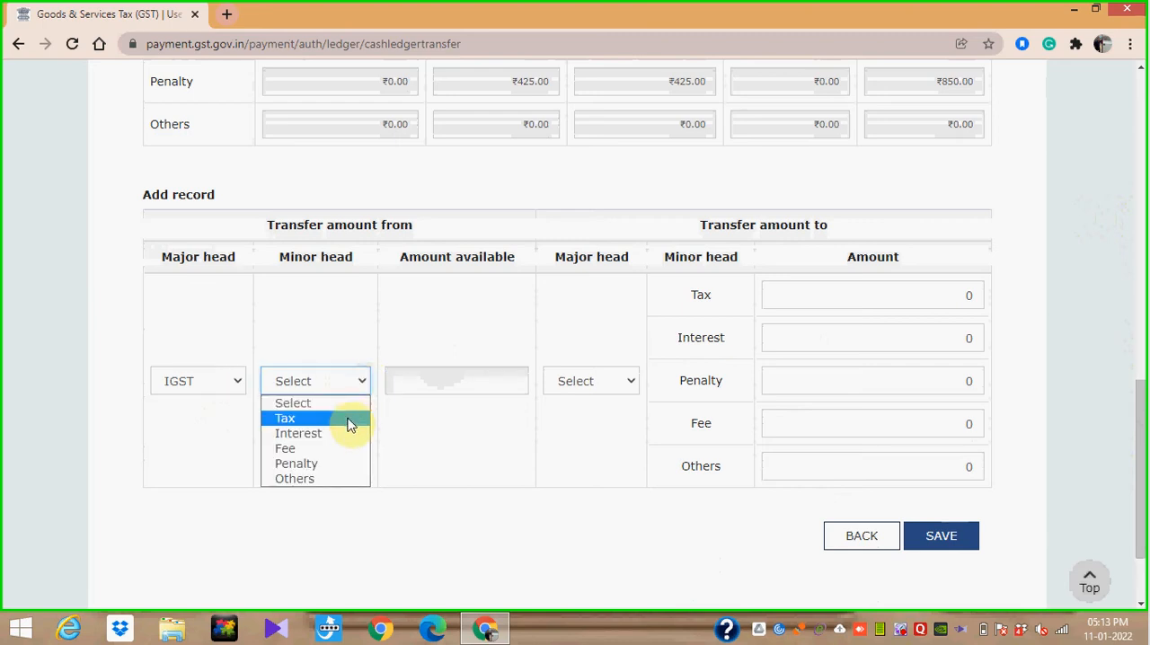
click(351, 422)
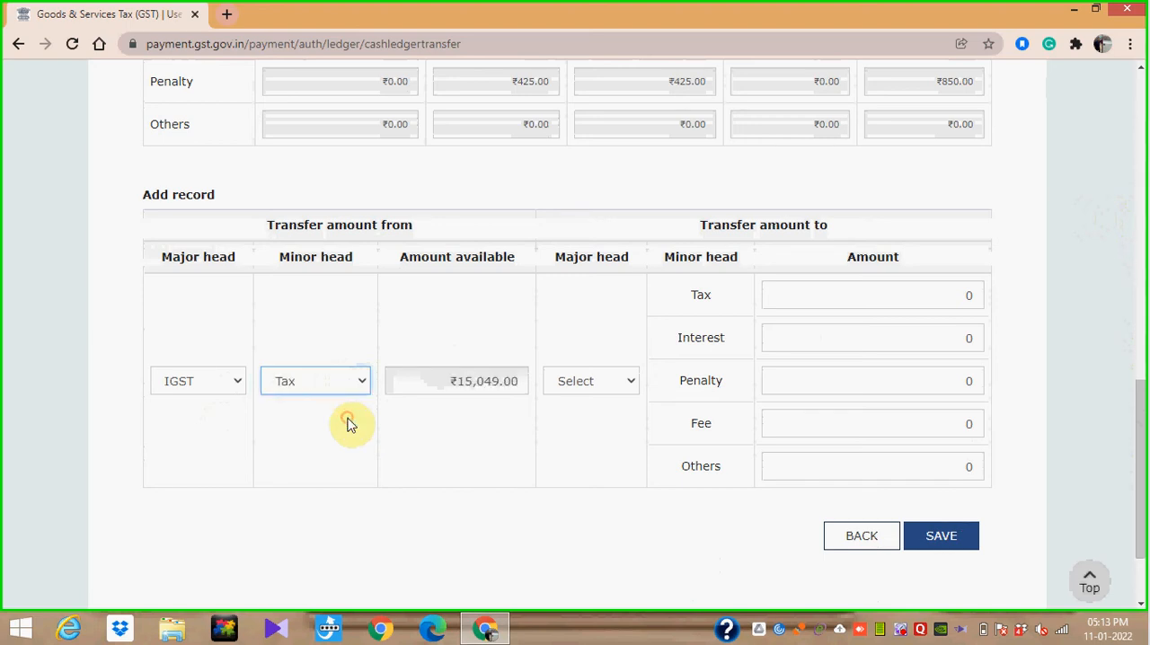
click(352, 383)
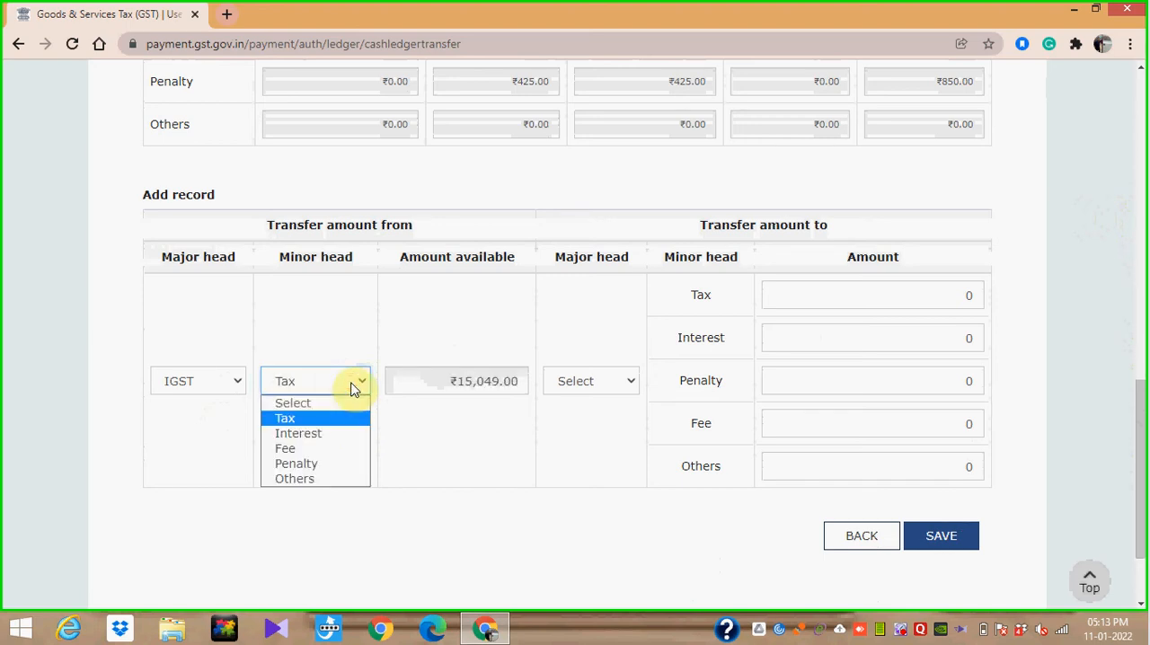
click(318, 418)
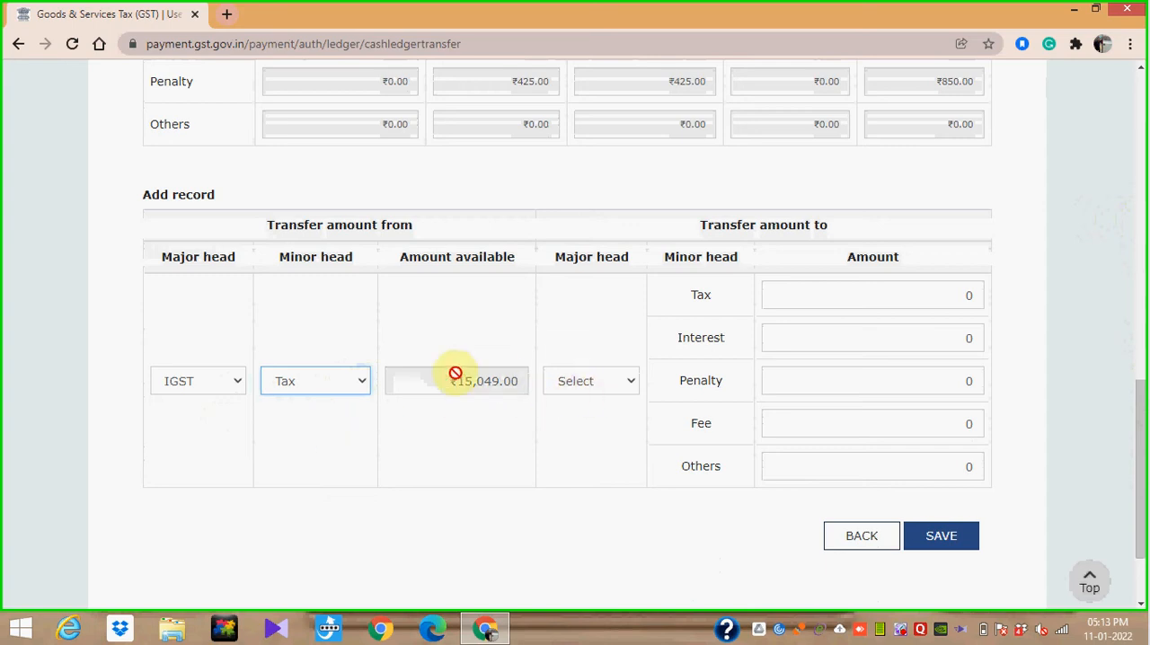
- Set the destination major head to CGST with 10000 under Tax, and save and confirm the transfer record
click(625, 396)
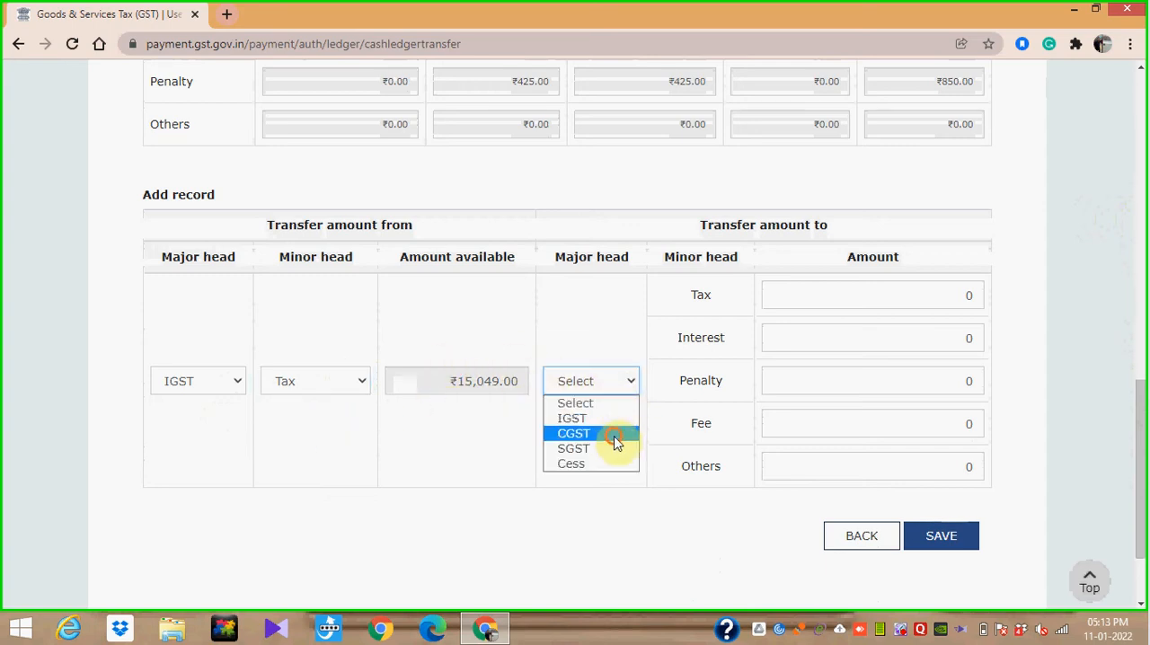
click(616, 435)
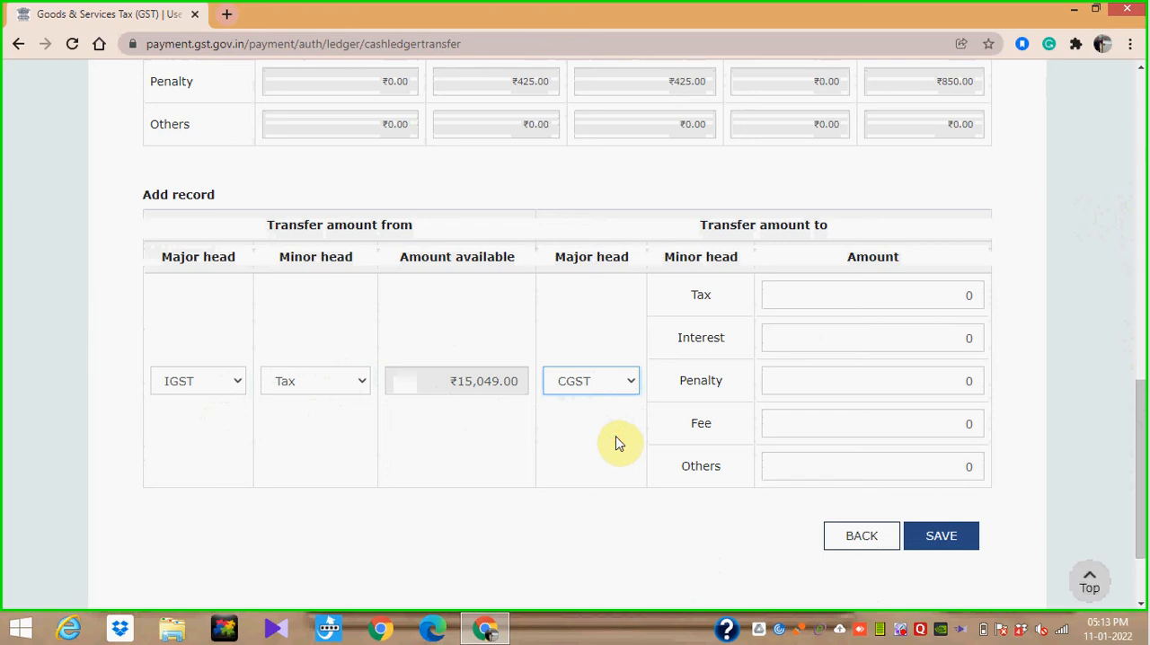
click(950, 297)
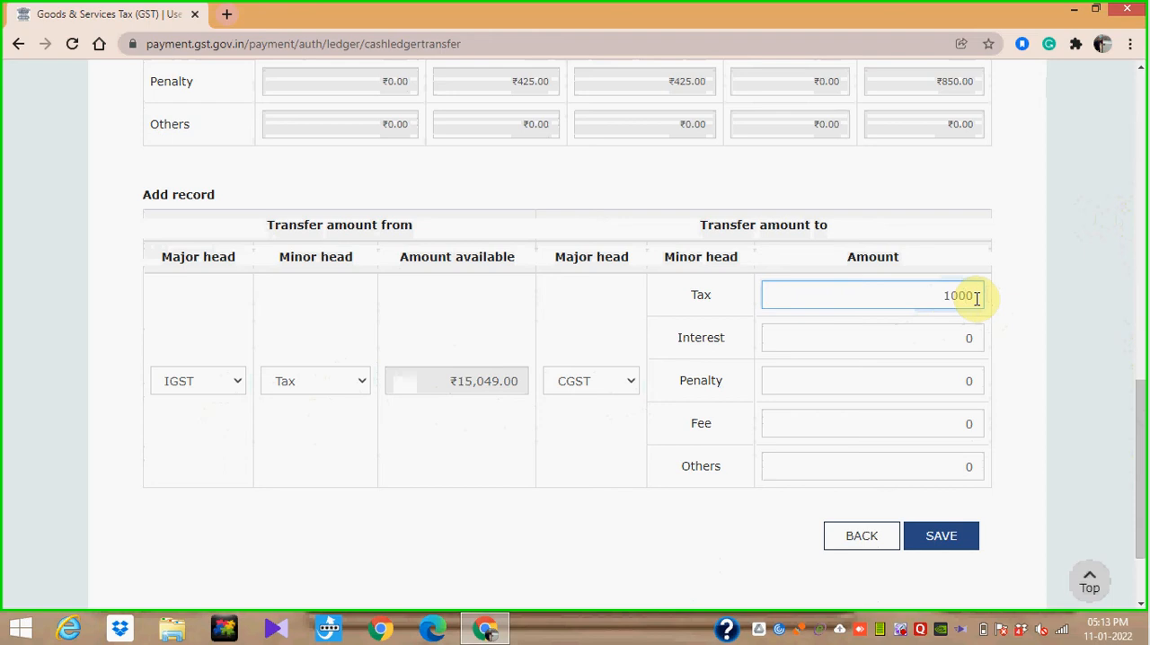
click(1029, 308)
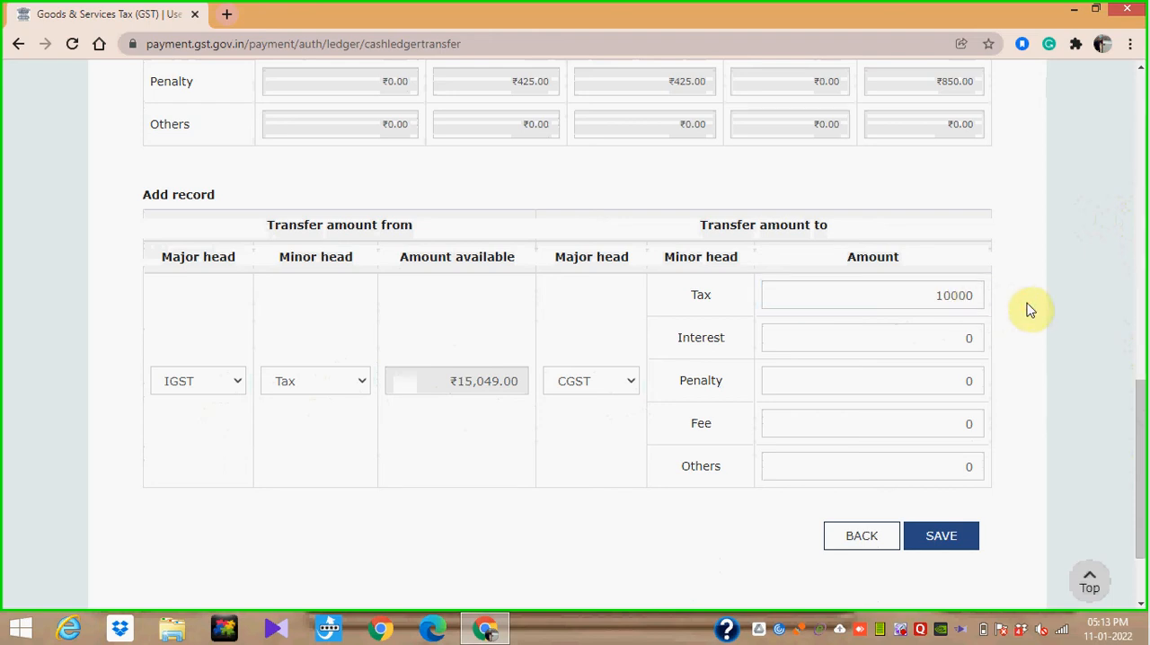
click(944, 537)
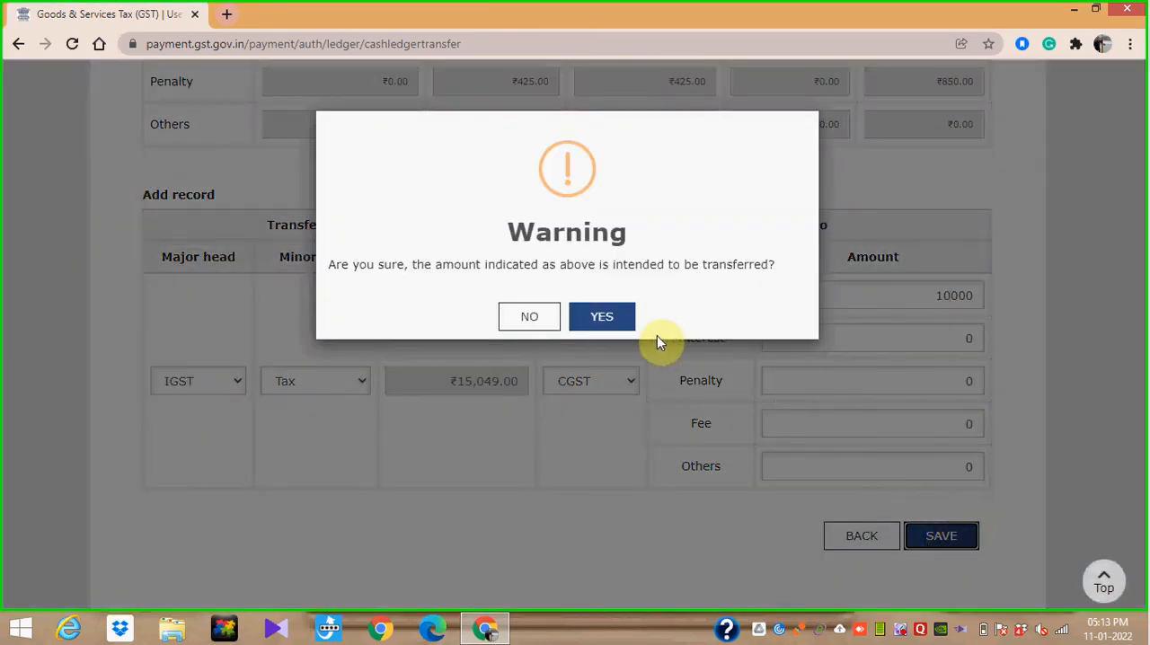
click(604, 317)
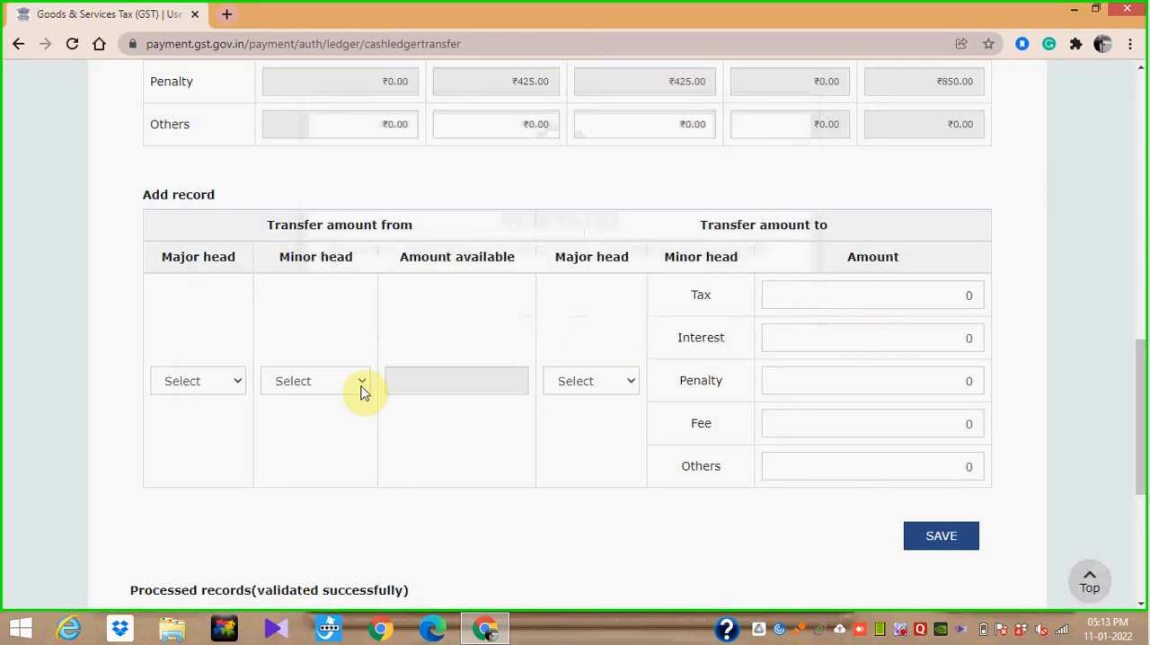
- Add a second record transferring 5049 from IGST Tax to SGST Tax, saving and confirming it
click(230, 382)
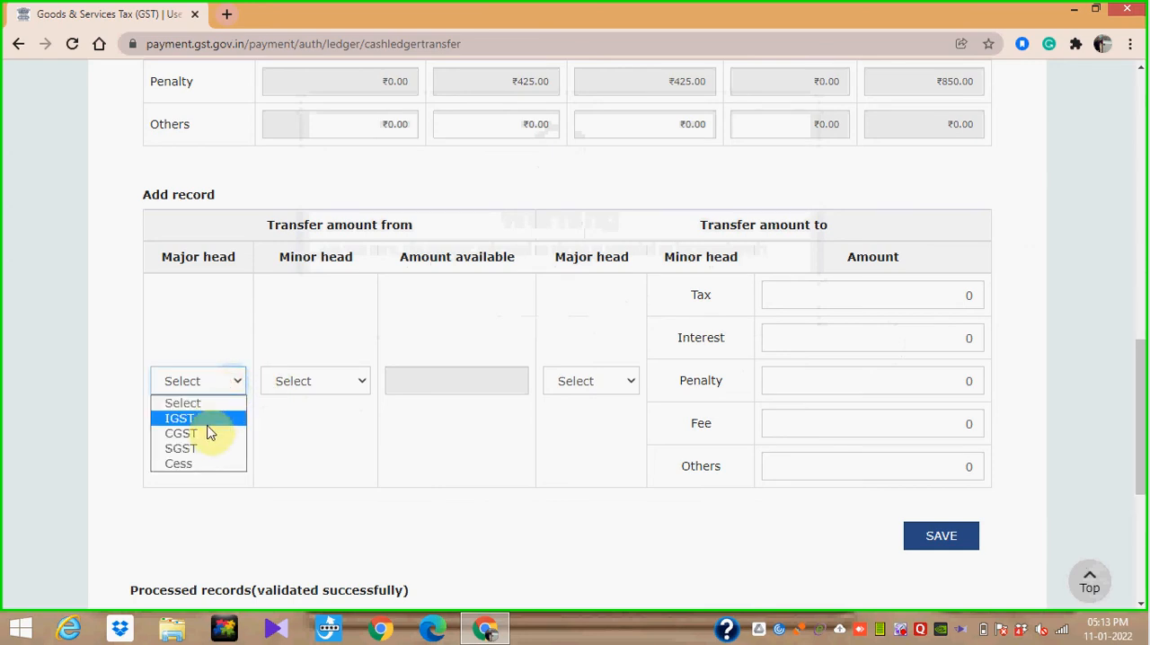
click(209, 420)
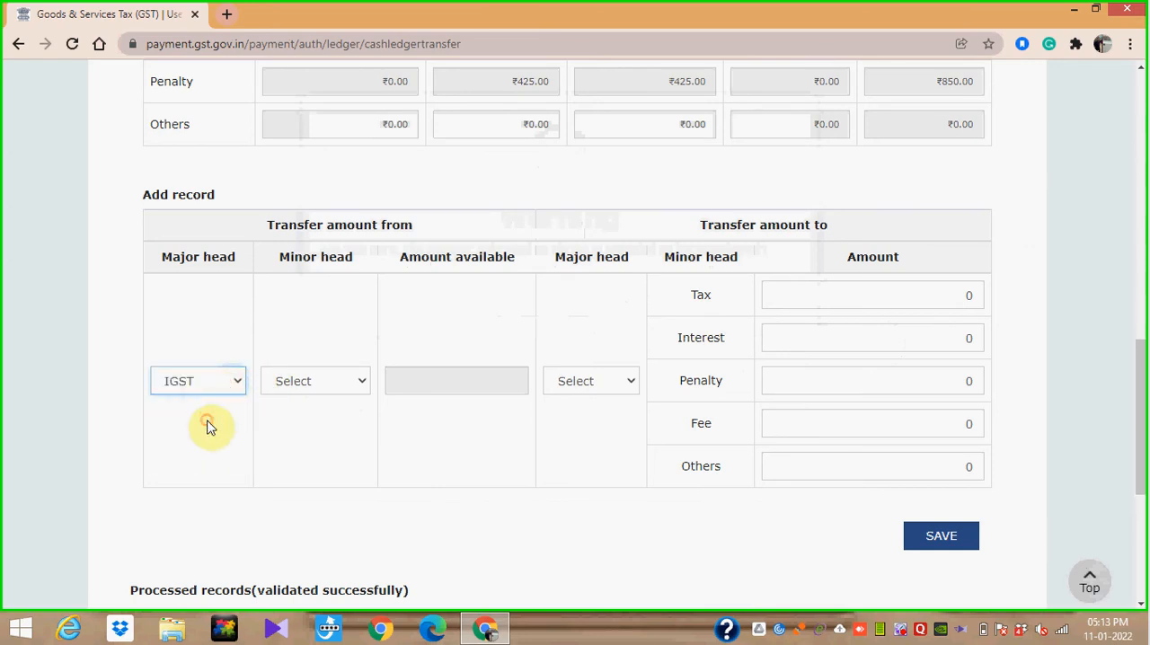
click(352, 382)
click(339, 419)
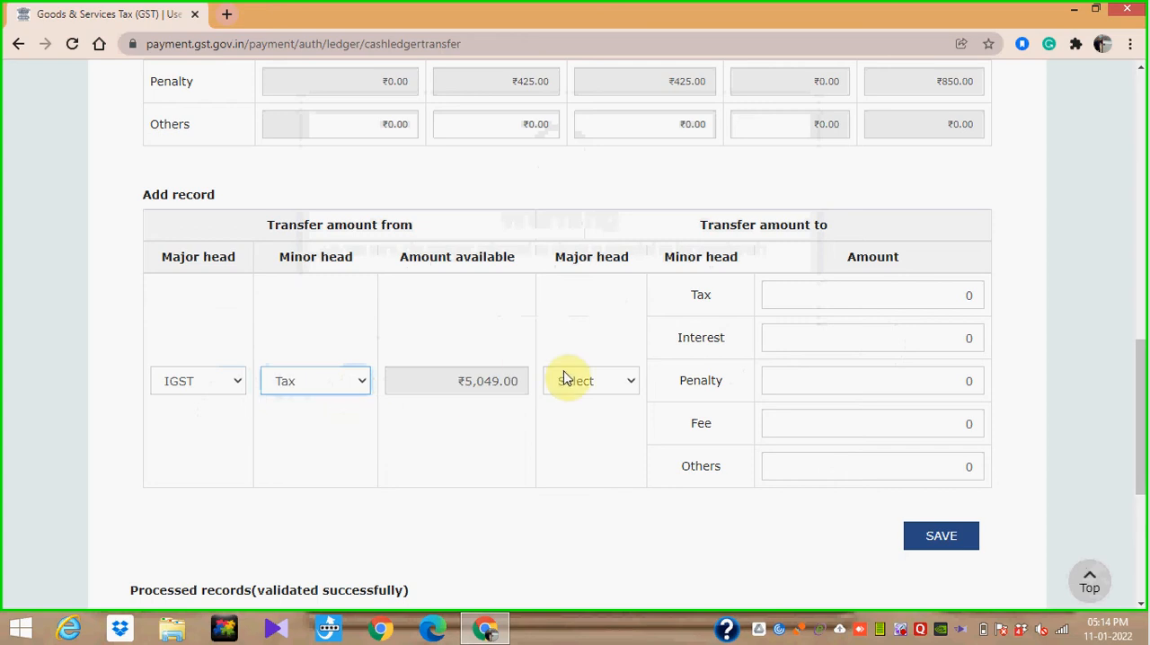
click(633, 387)
click(611, 448)
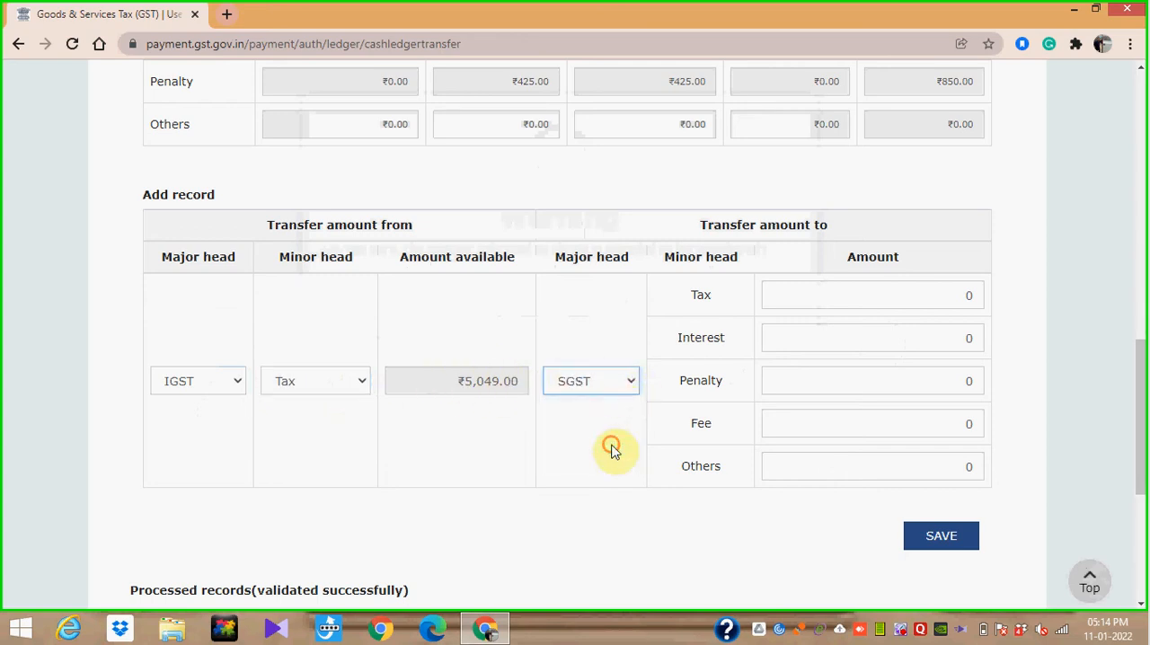
click(954, 297)
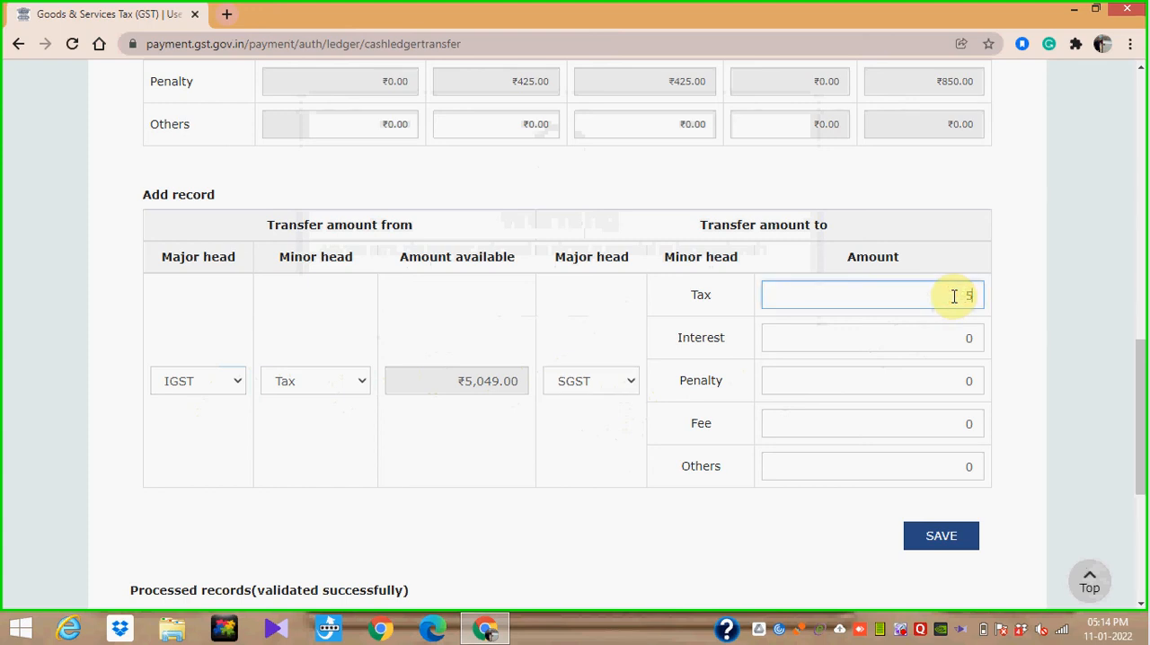
click(1013, 303)
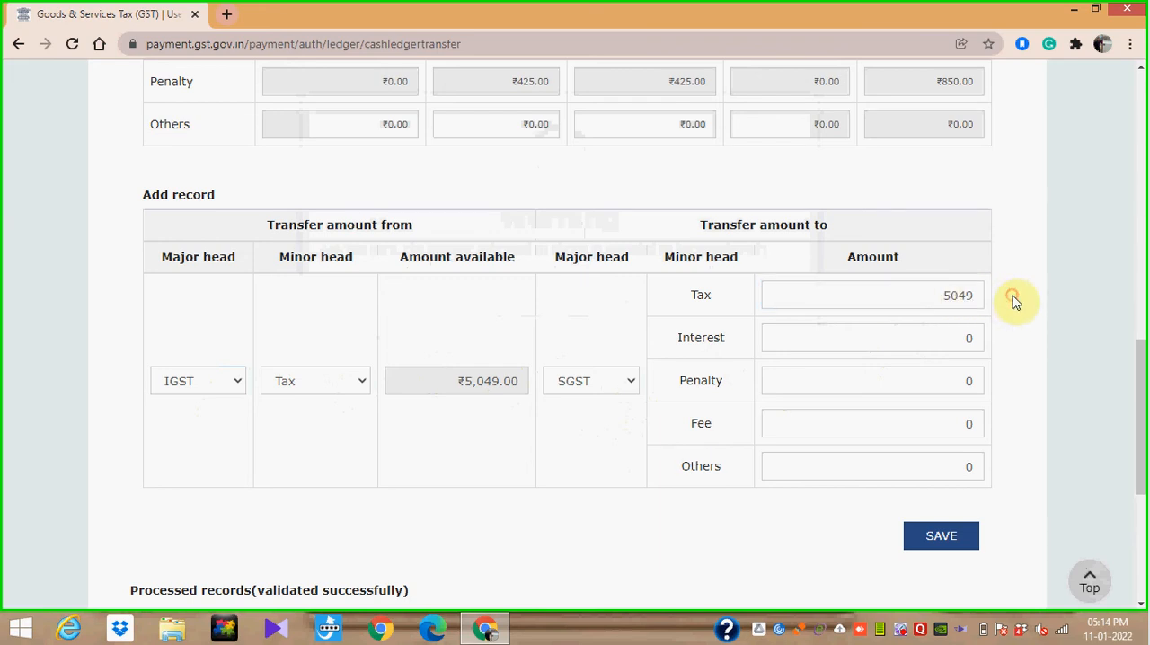
click(941, 543)
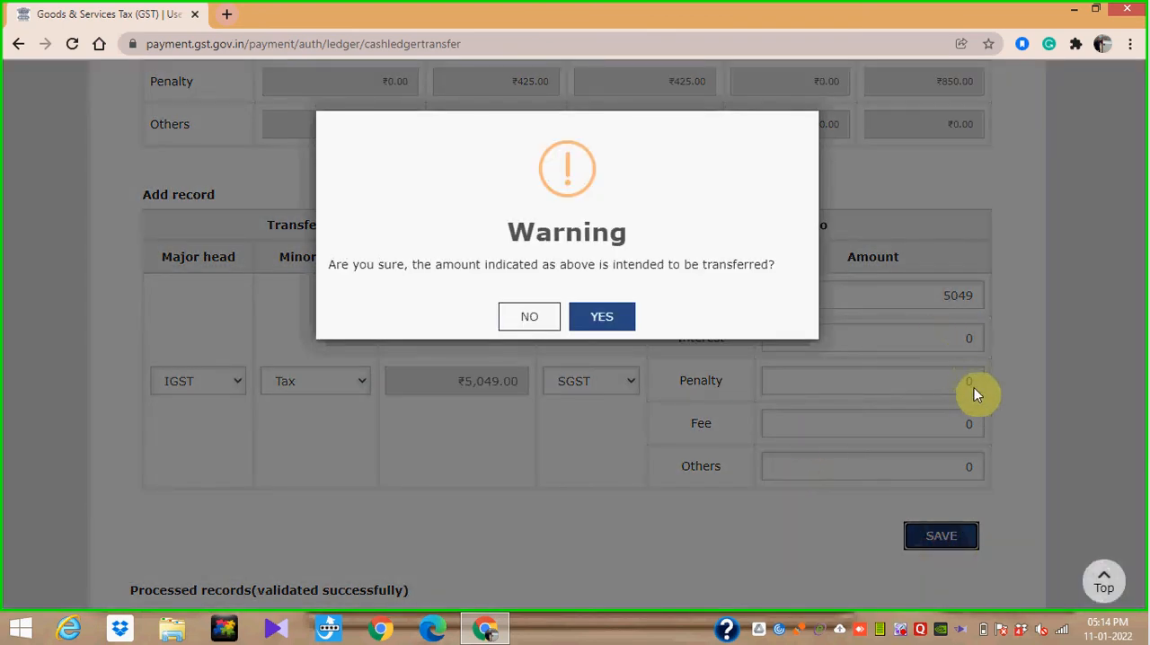
click(603, 319)
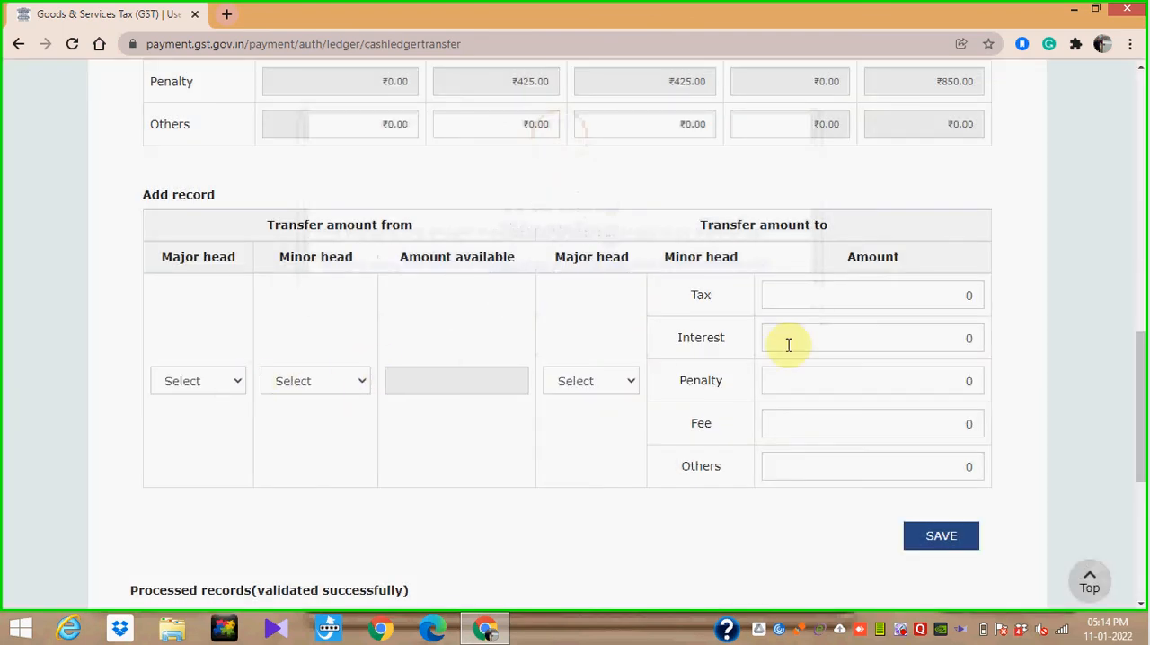
- Set the source of a third transfer record to major head CGST and minor head Penalty
drag(1143, 366, 1143, 463)
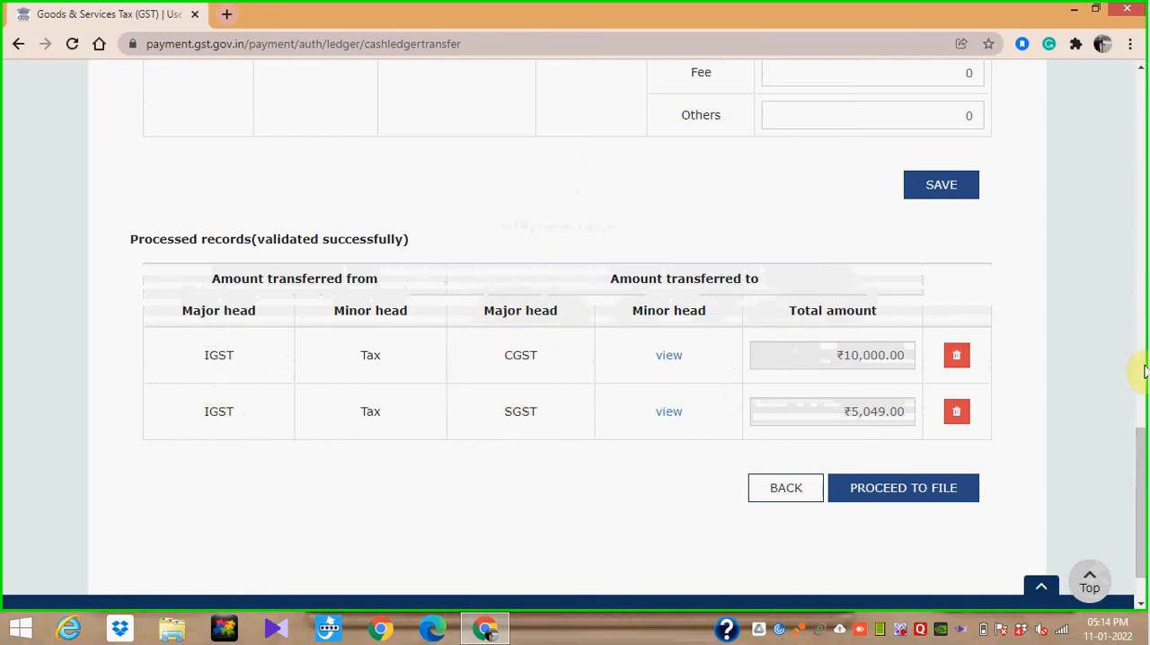
drag(1141, 454, 1143, 287)
scroll(704, 252, down, 3)
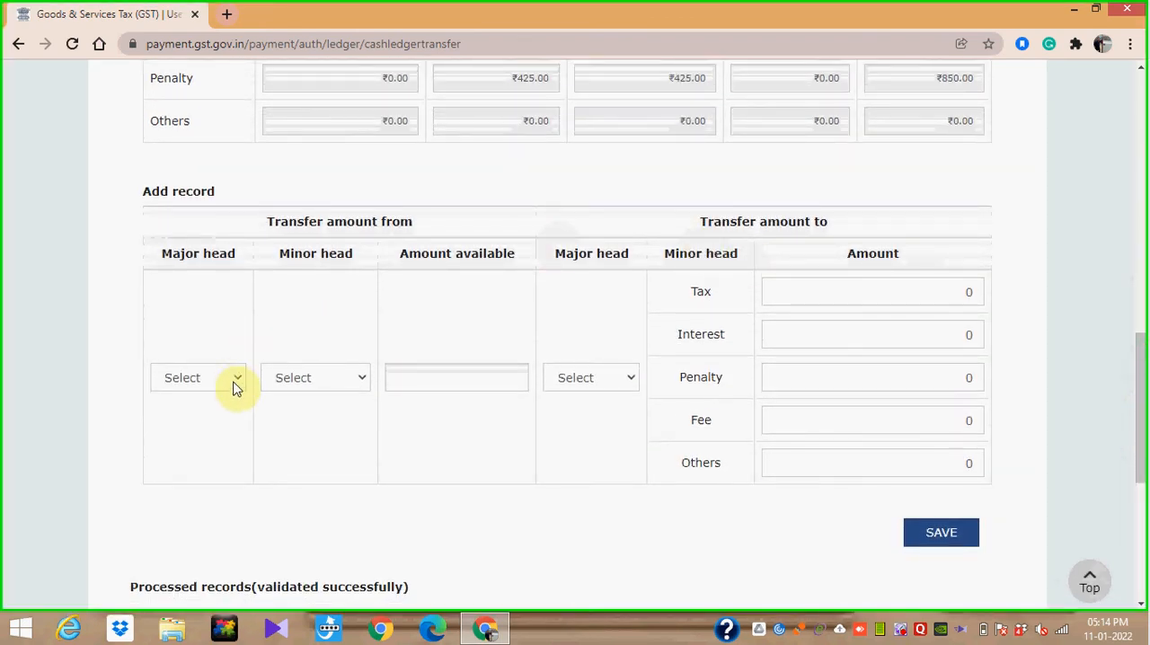
click(235, 382)
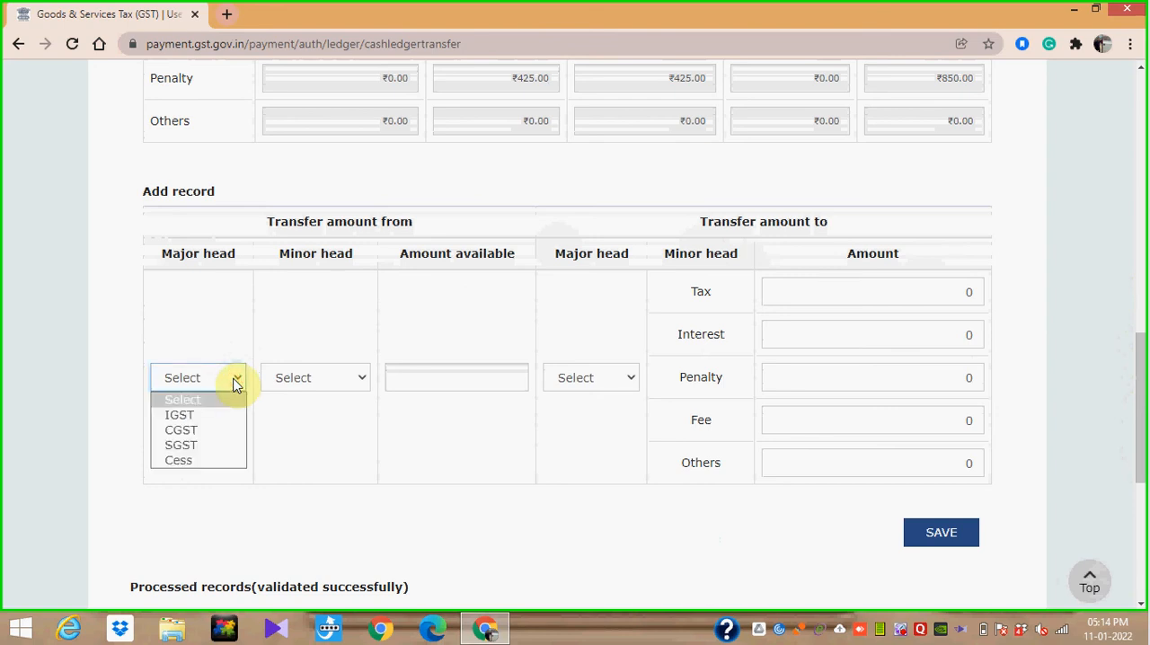
click(226, 431)
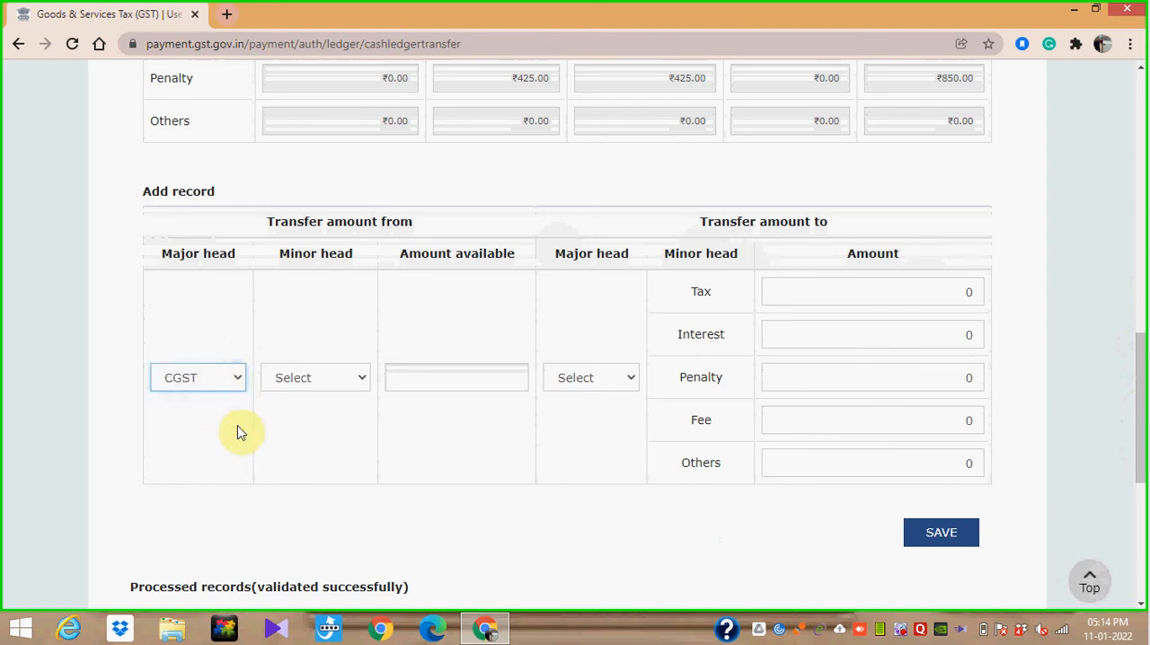
click(357, 383)
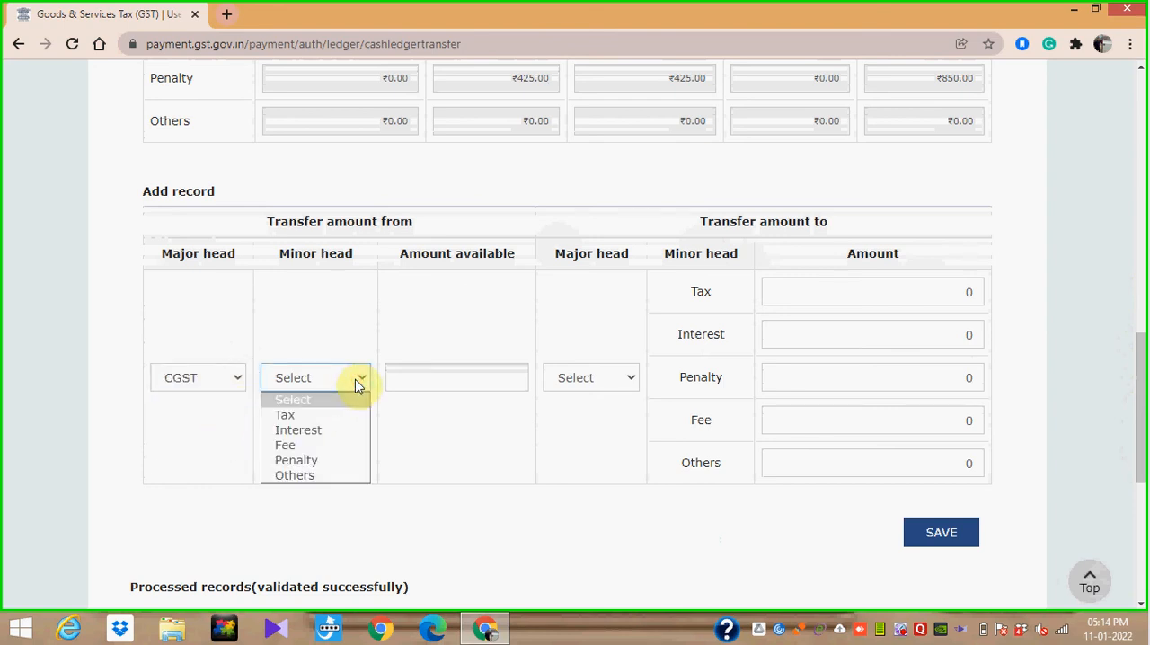
click(333, 462)
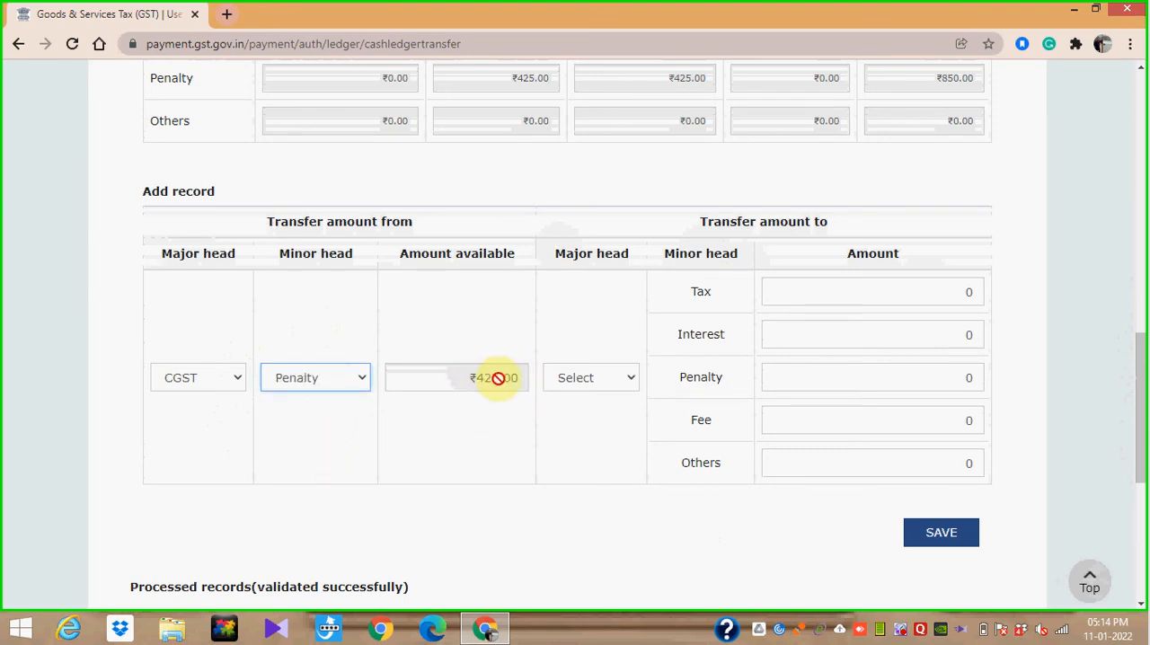
- Set the destination major head to CGST with 425 under Tax, and save and confirm the penalty transfer record
click(628, 381)
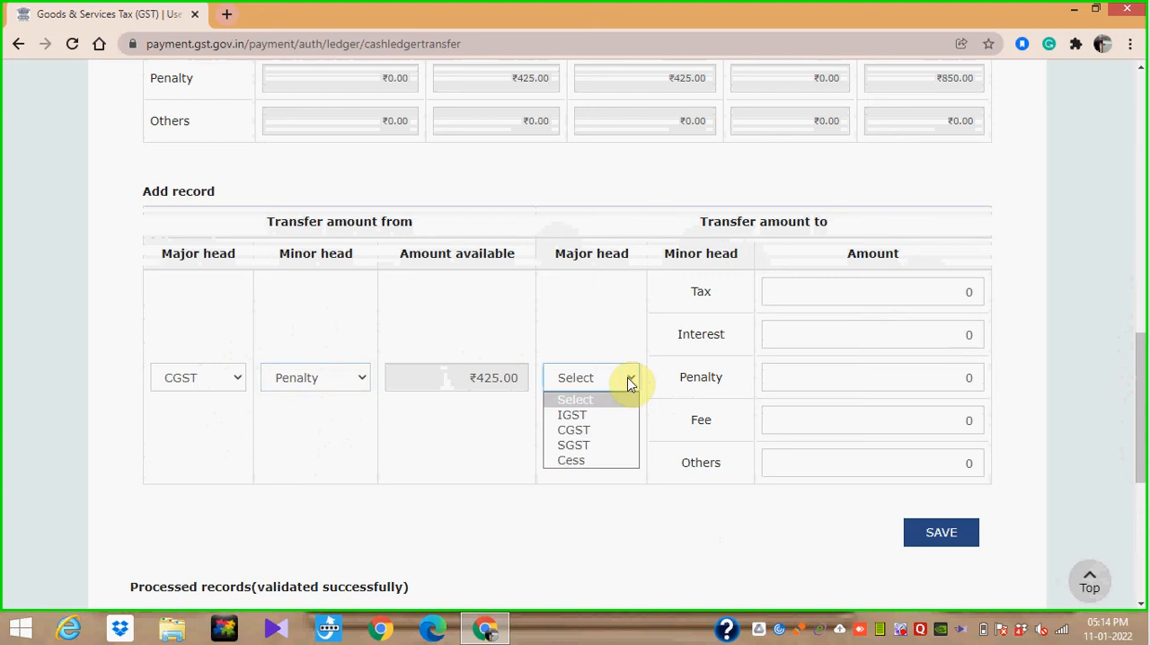
click(614, 438)
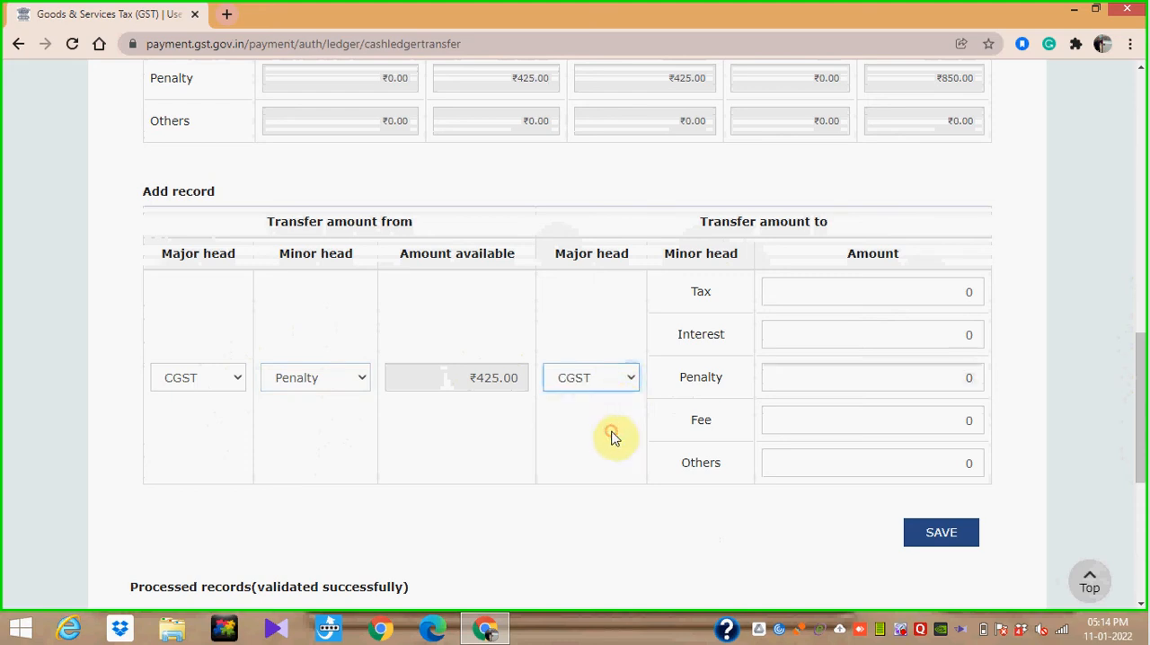
click(932, 291)
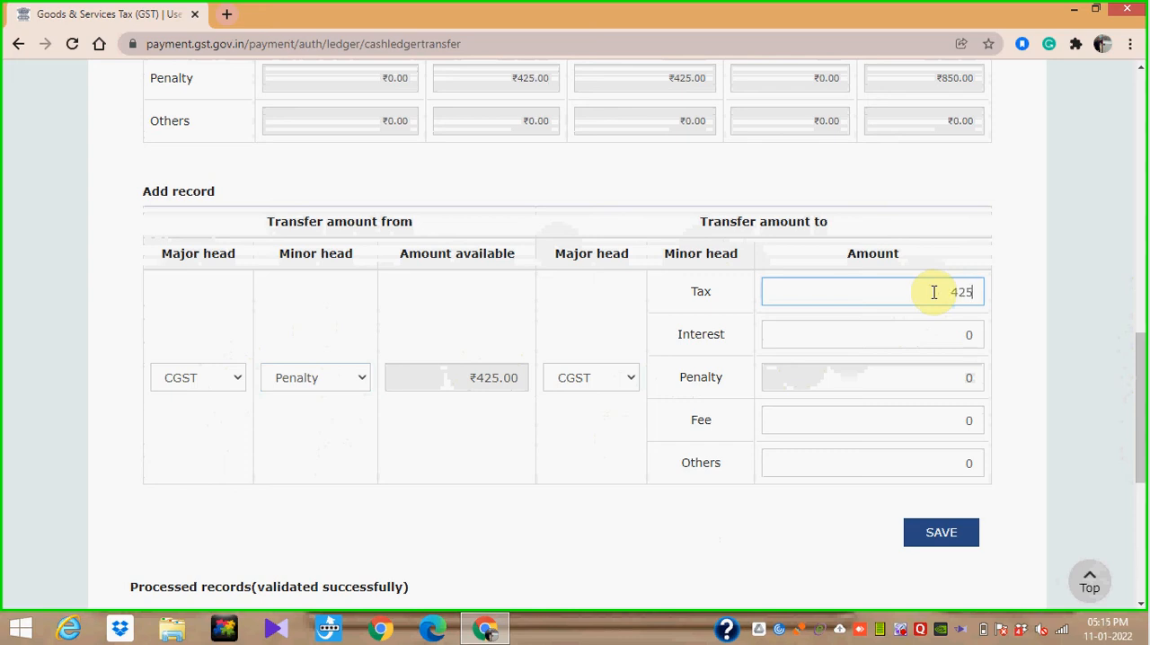
click(1048, 308)
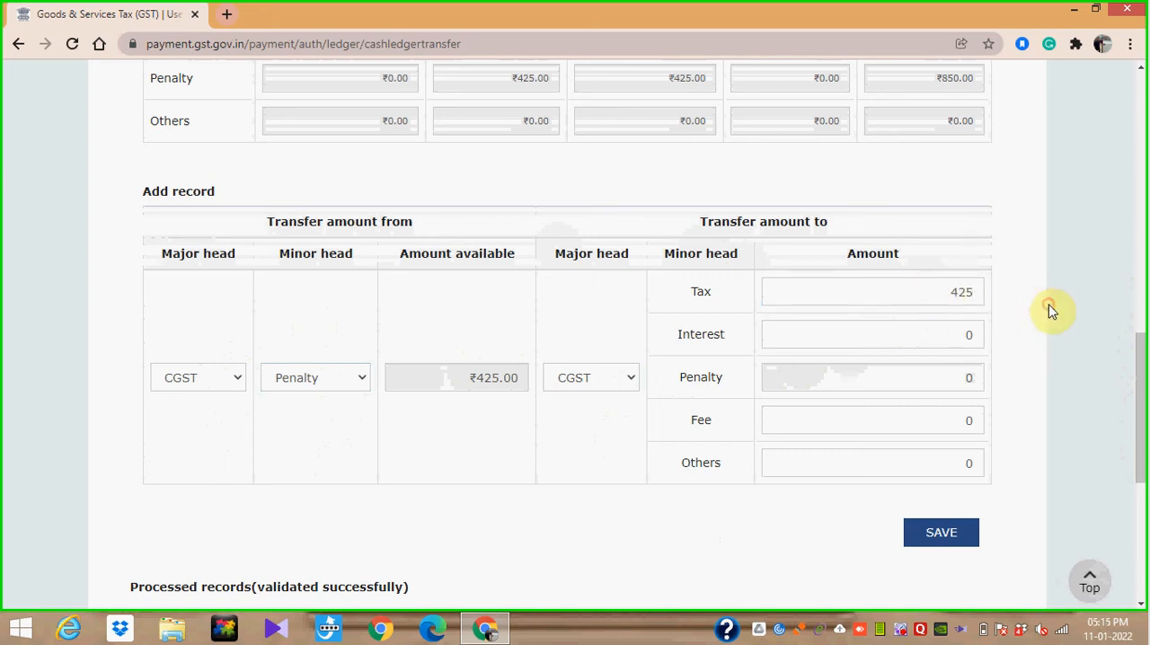
click(942, 535)
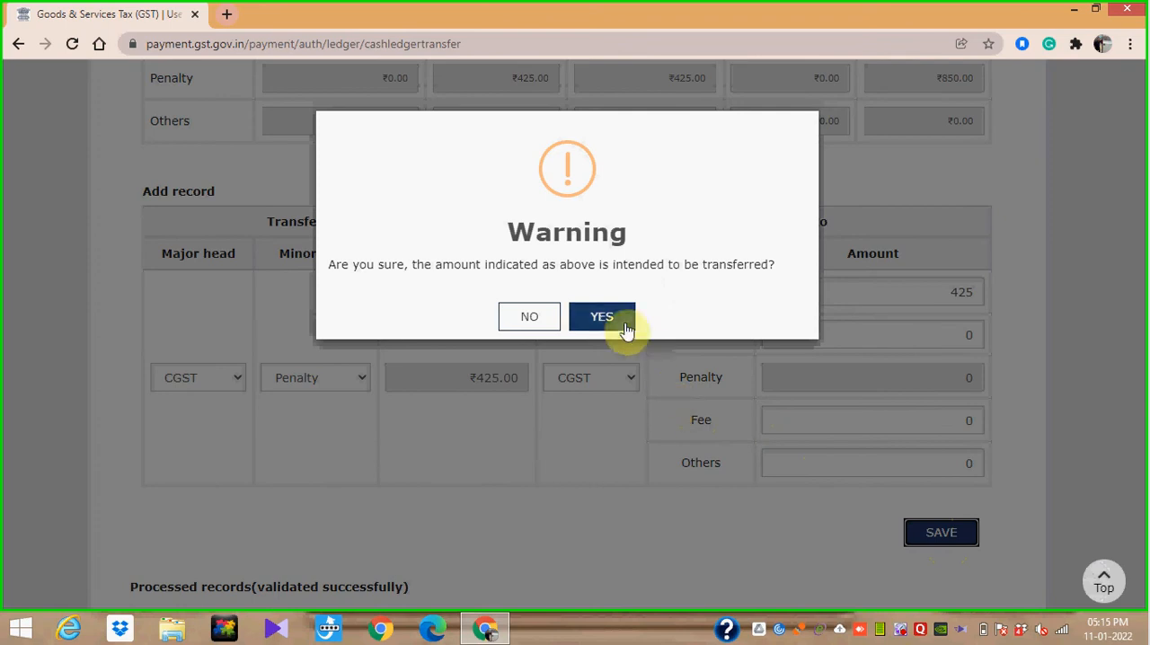
click(624, 329)
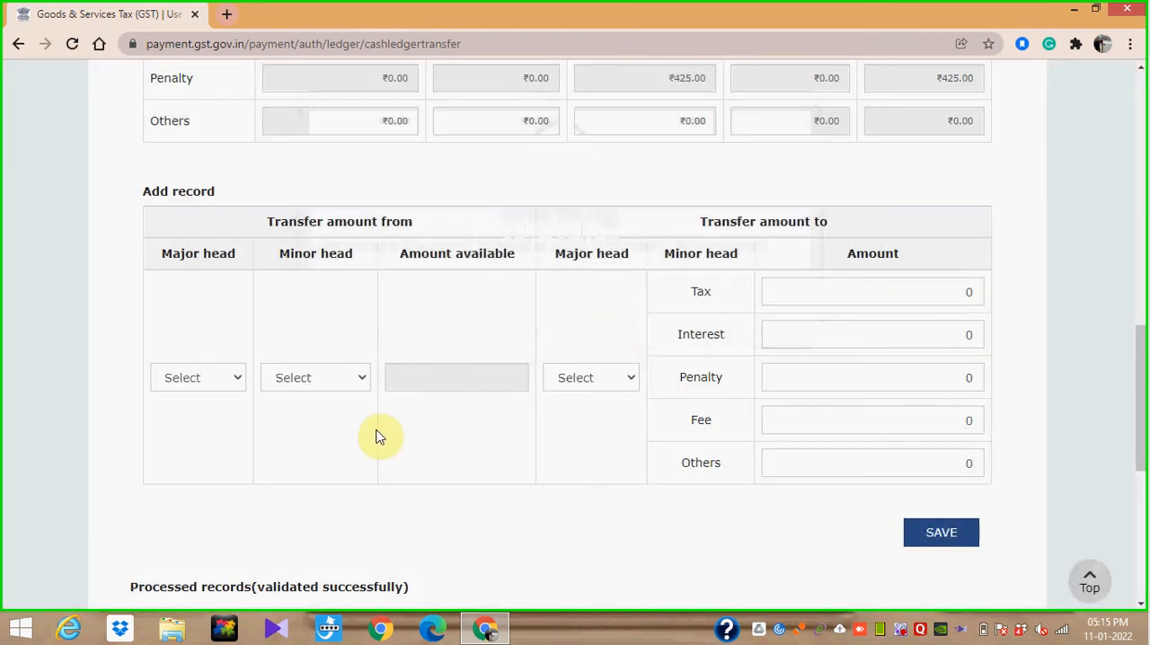
- Add a fourth record transferring 425 from SGST Penalty to SGST Tax, saving and confirming it
click(231, 377)
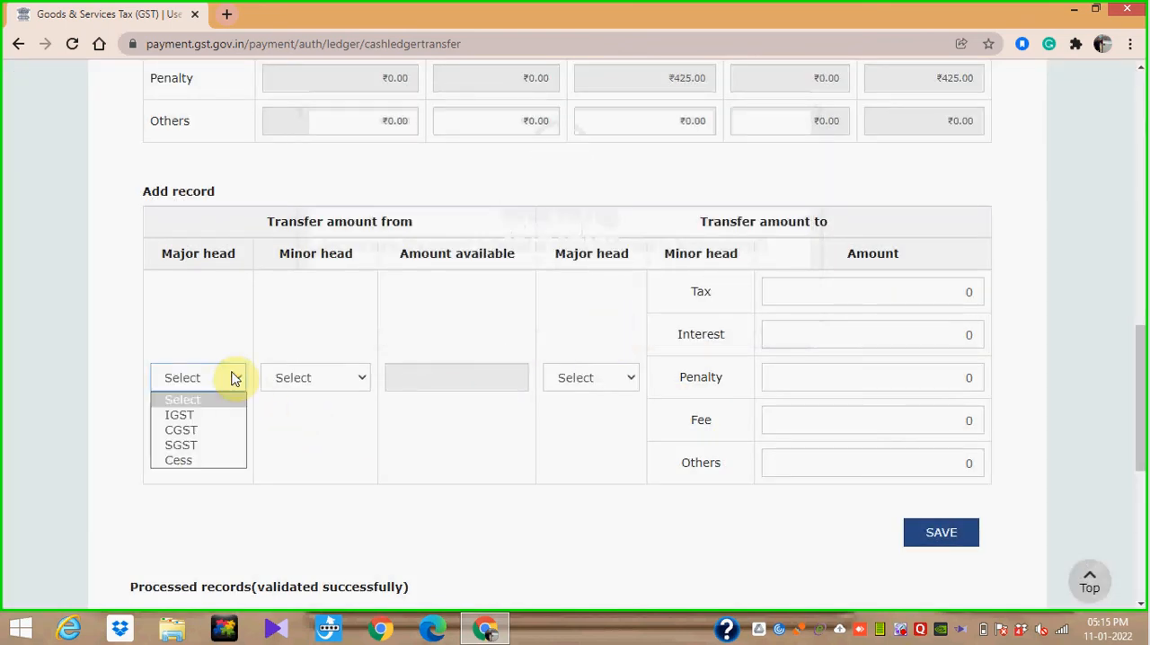
click(205, 447)
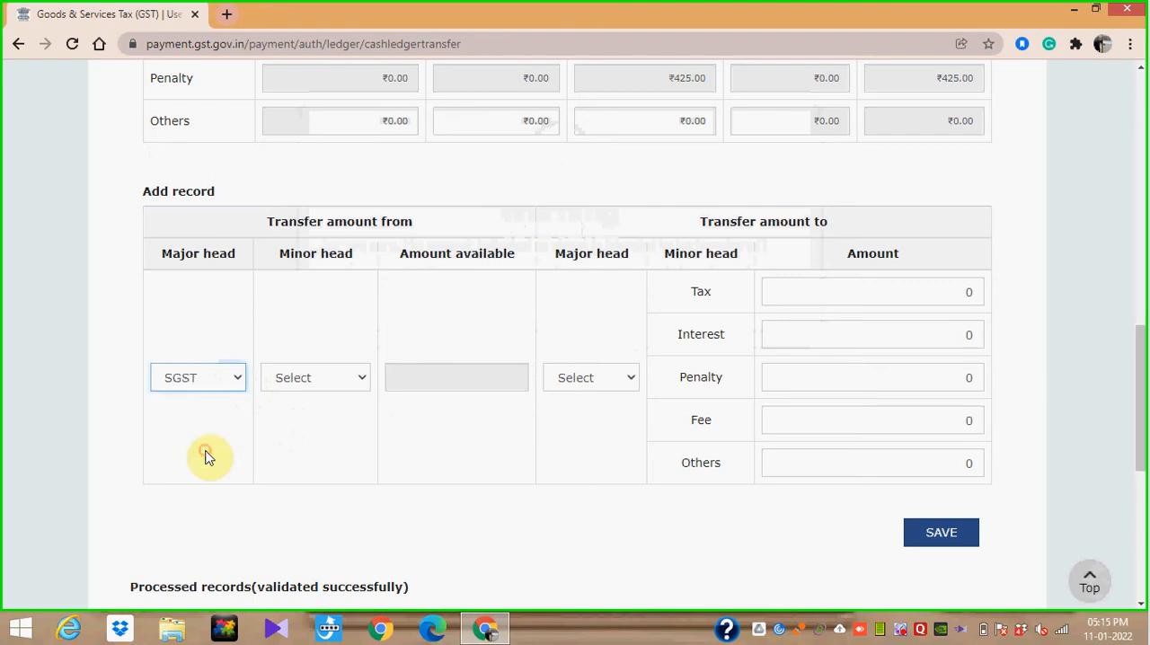
click(361, 381)
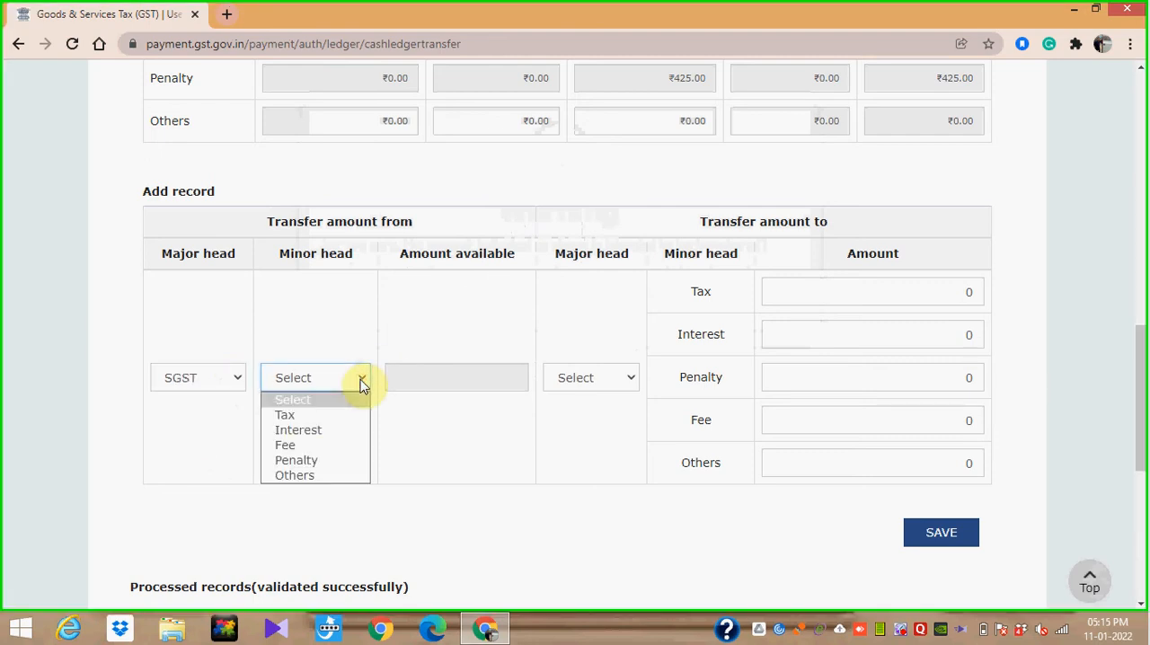
click(344, 458)
click(610, 381)
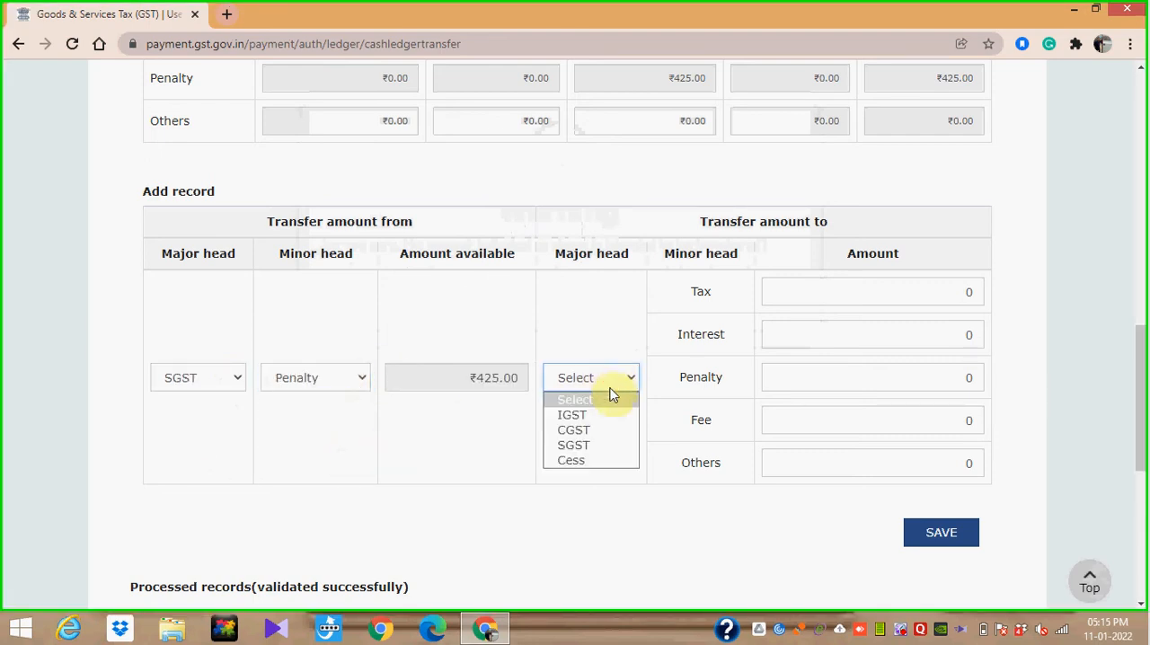
click(600, 442)
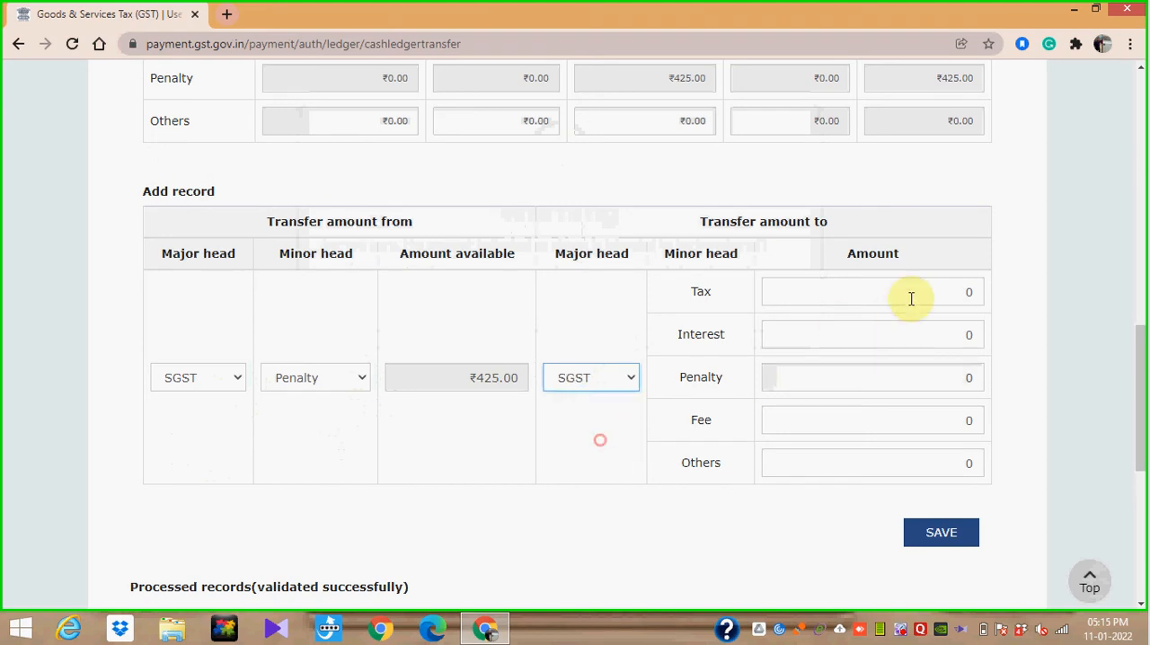
click(969, 289)
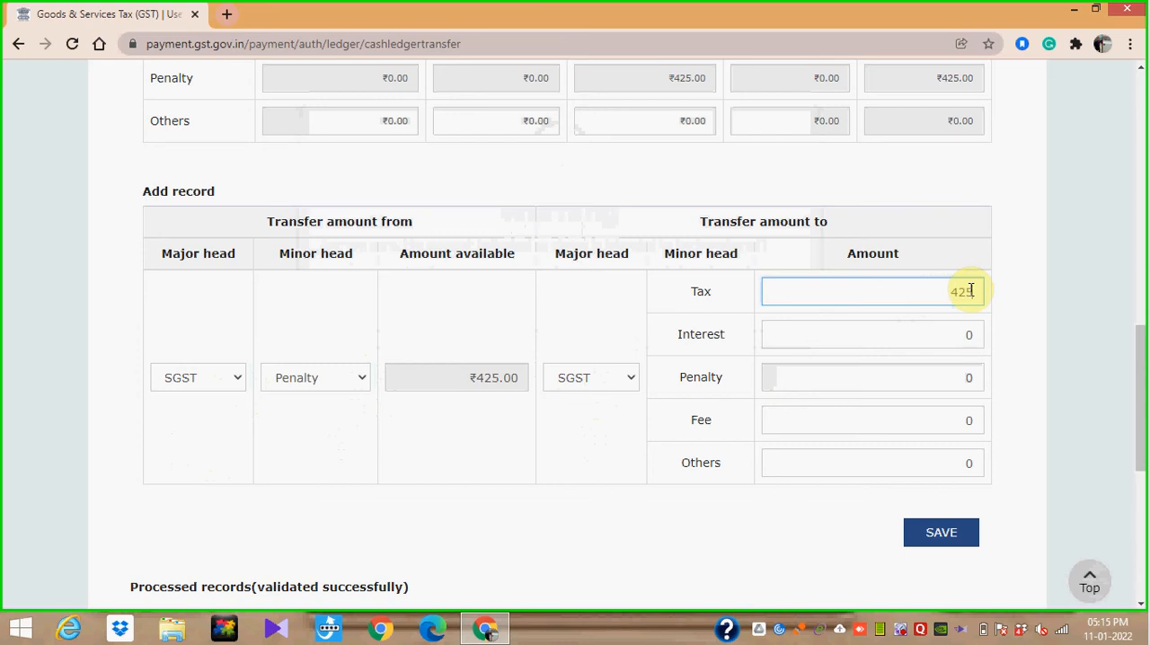
click(1039, 300)
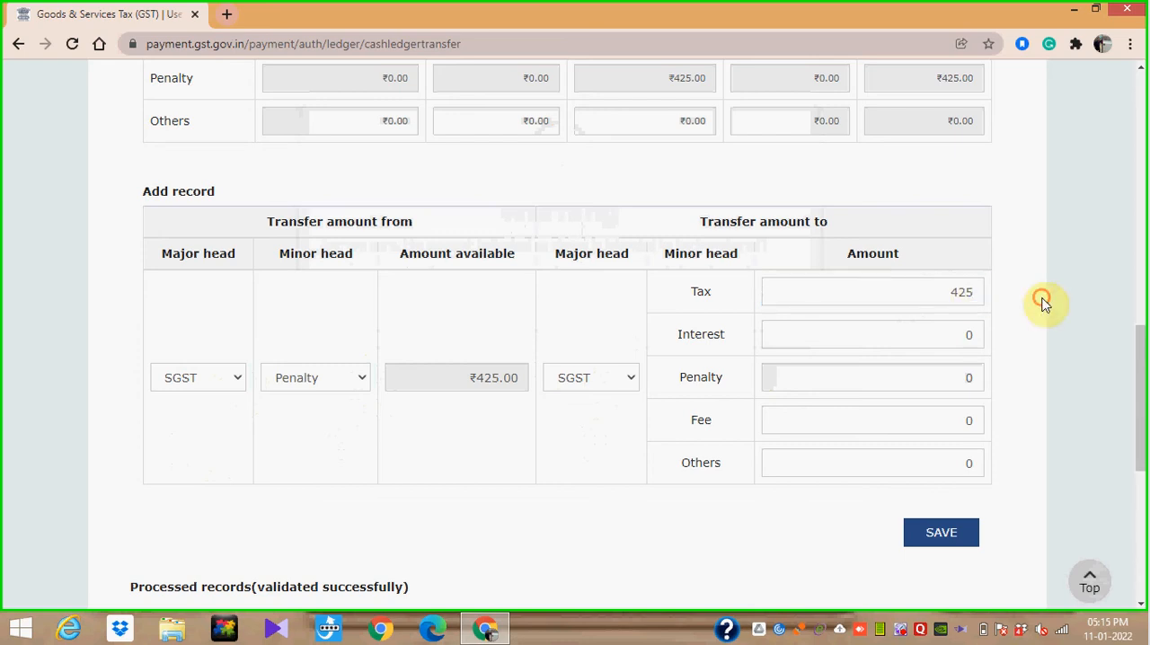
click(944, 534)
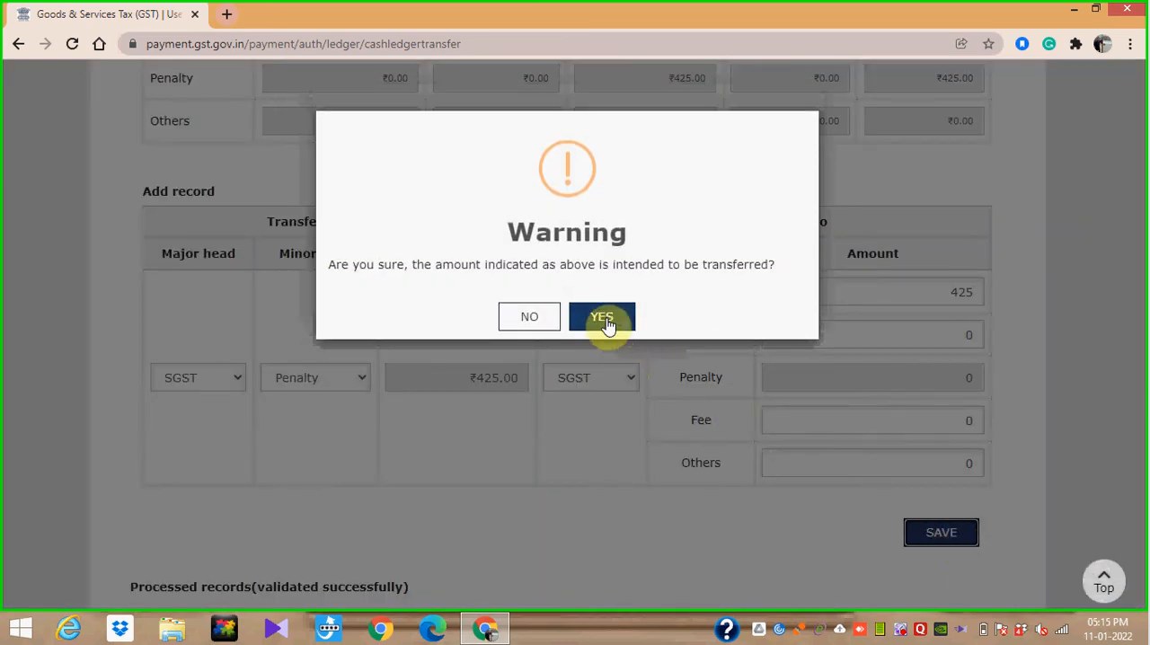
click(607, 321)
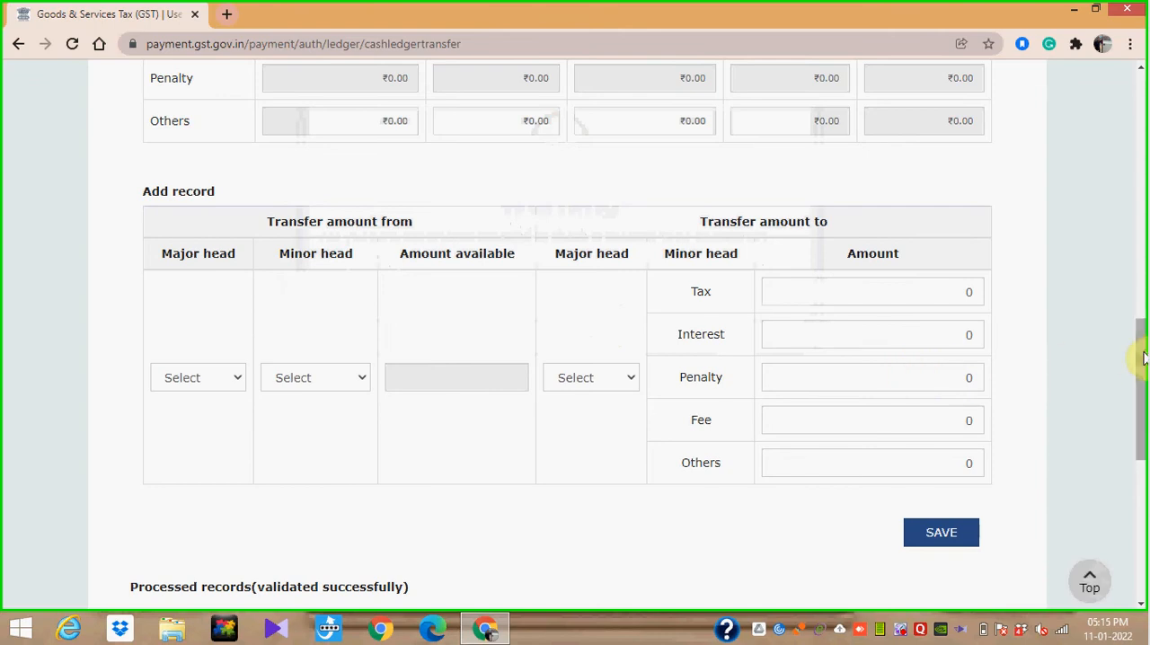
- Proceed to file with the processed records and review the preview of the updated cash ledger balance
drag(1141, 355, 1141, 471)
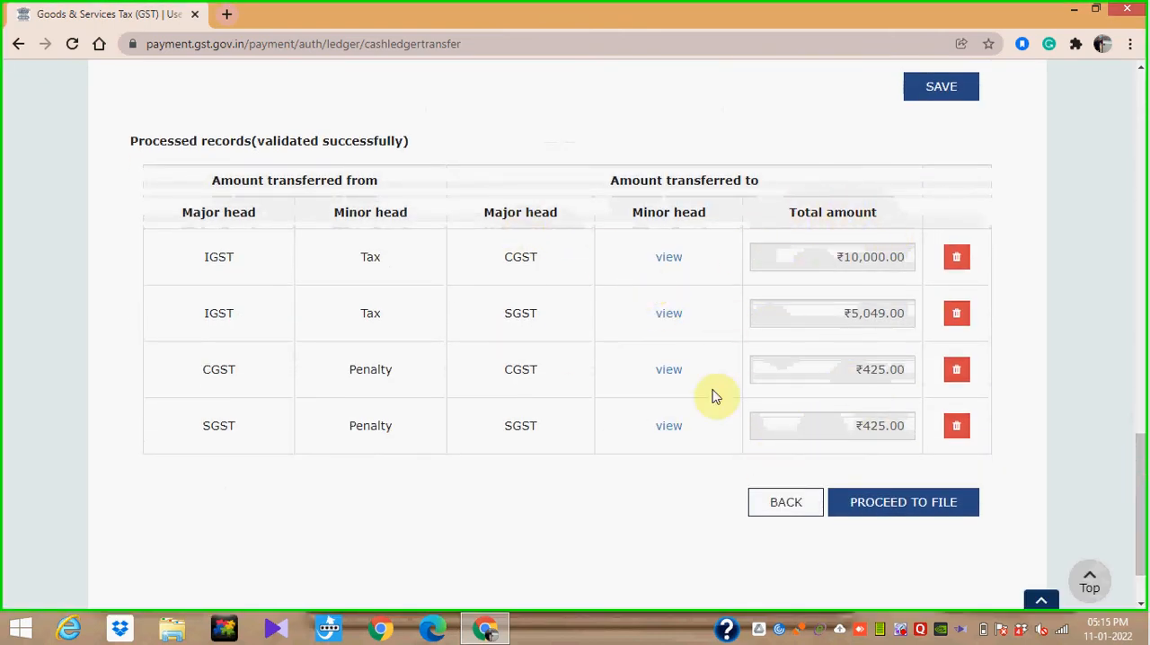
click(911, 505)
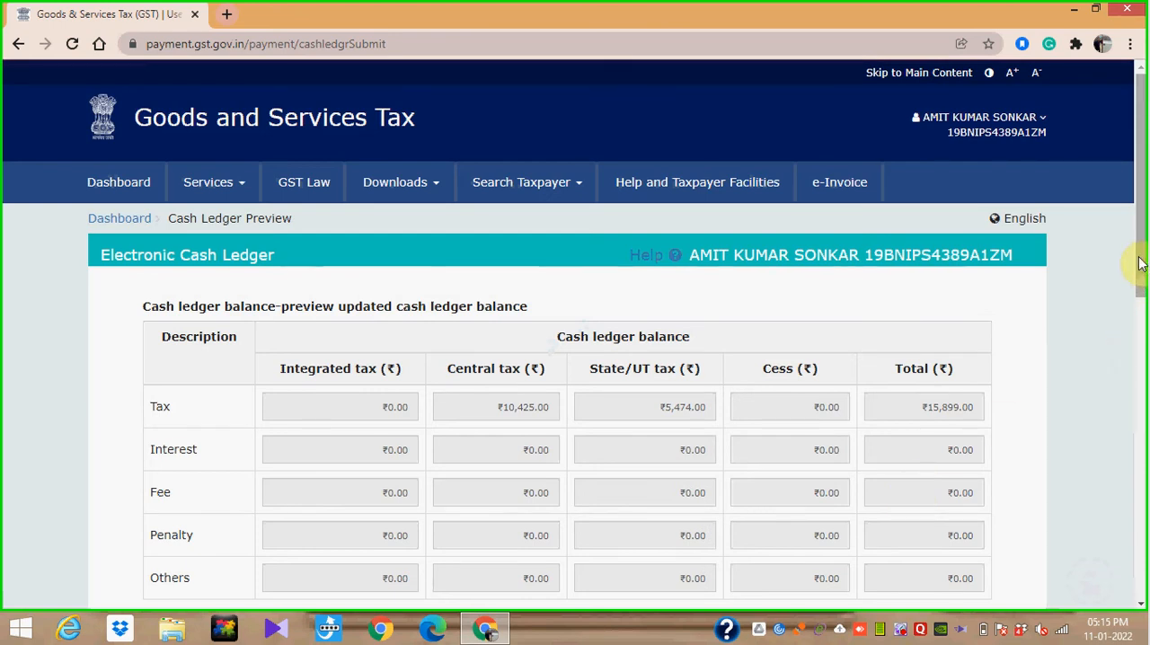
drag(1140, 263, 1139, 303)
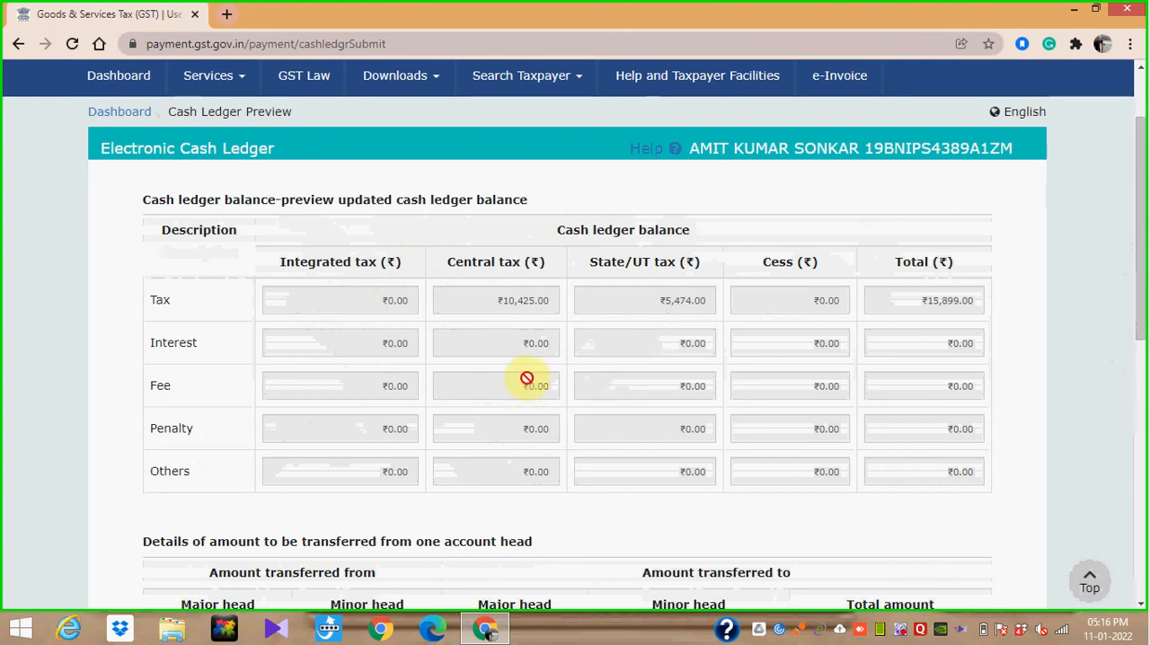
- Accept the verification declaration below the transfer details and select the authorised signatory
drag(1143, 267, 1143, 502)
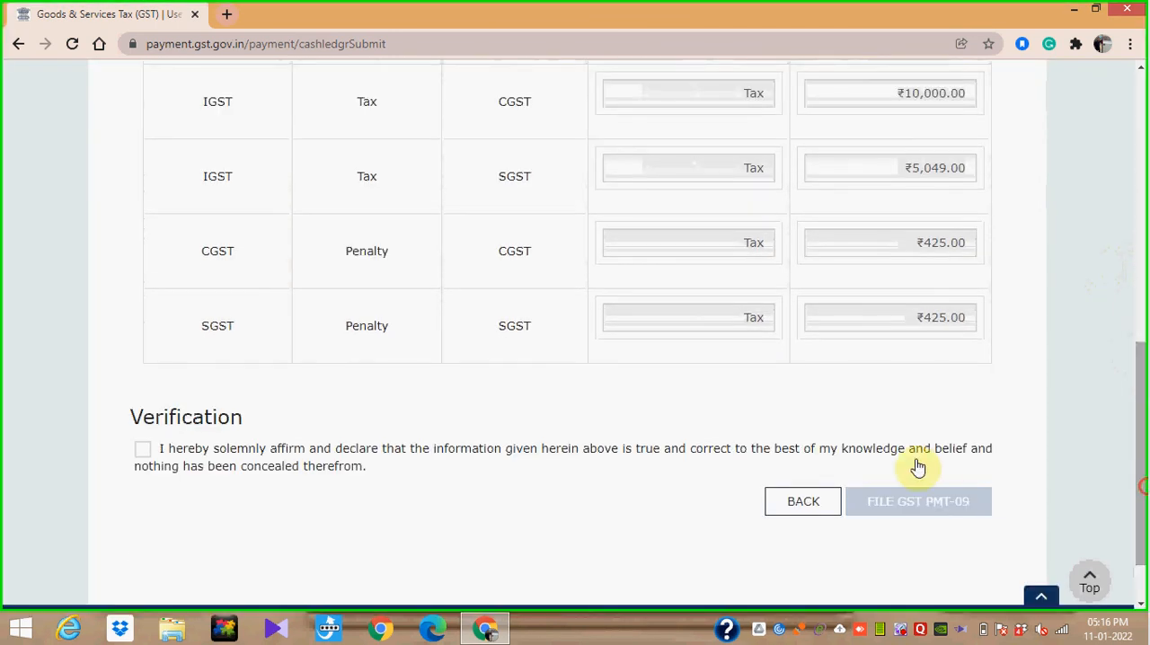
click(141, 454)
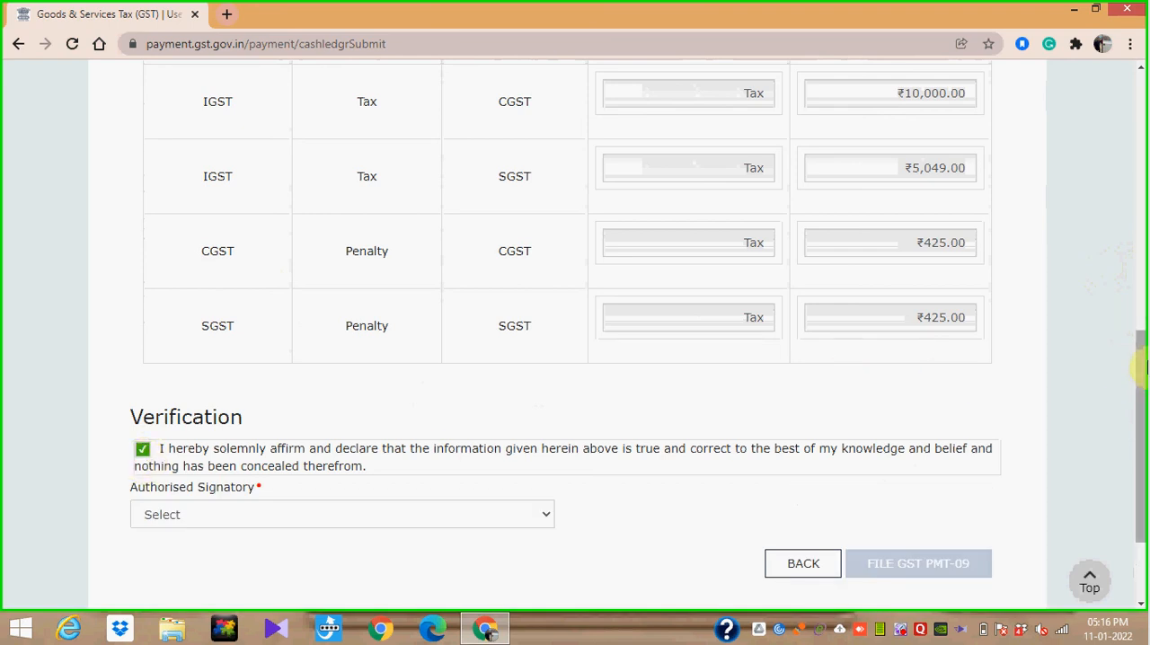
drag(1143, 376, 1141, 144)
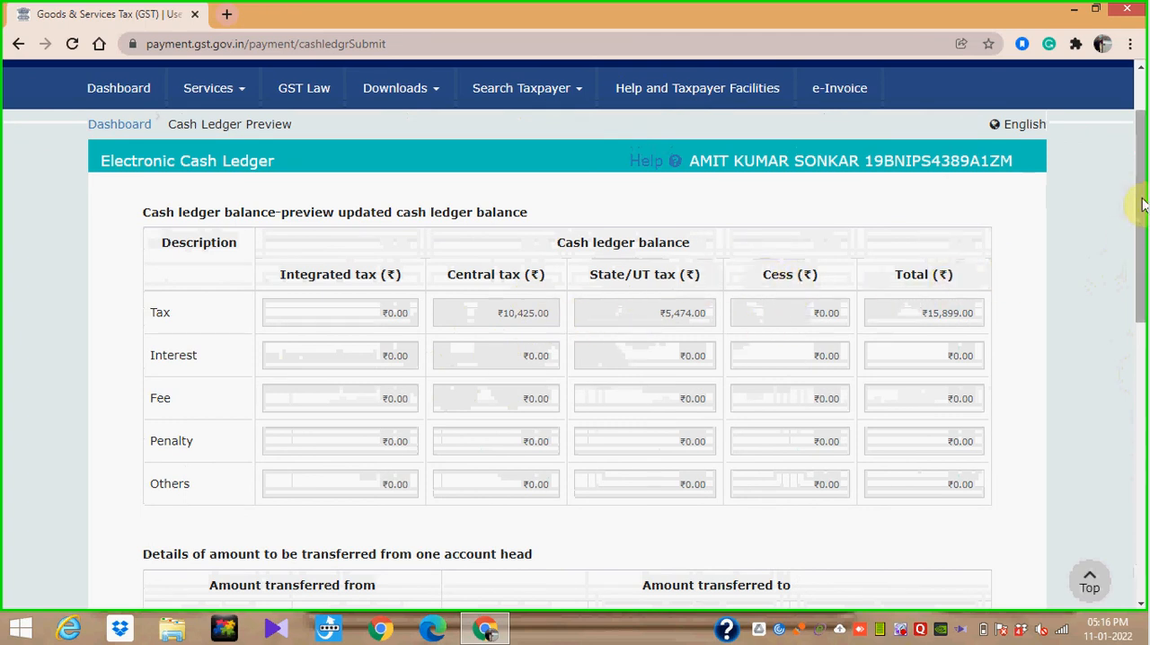
drag(1140, 314, 1140, 455)
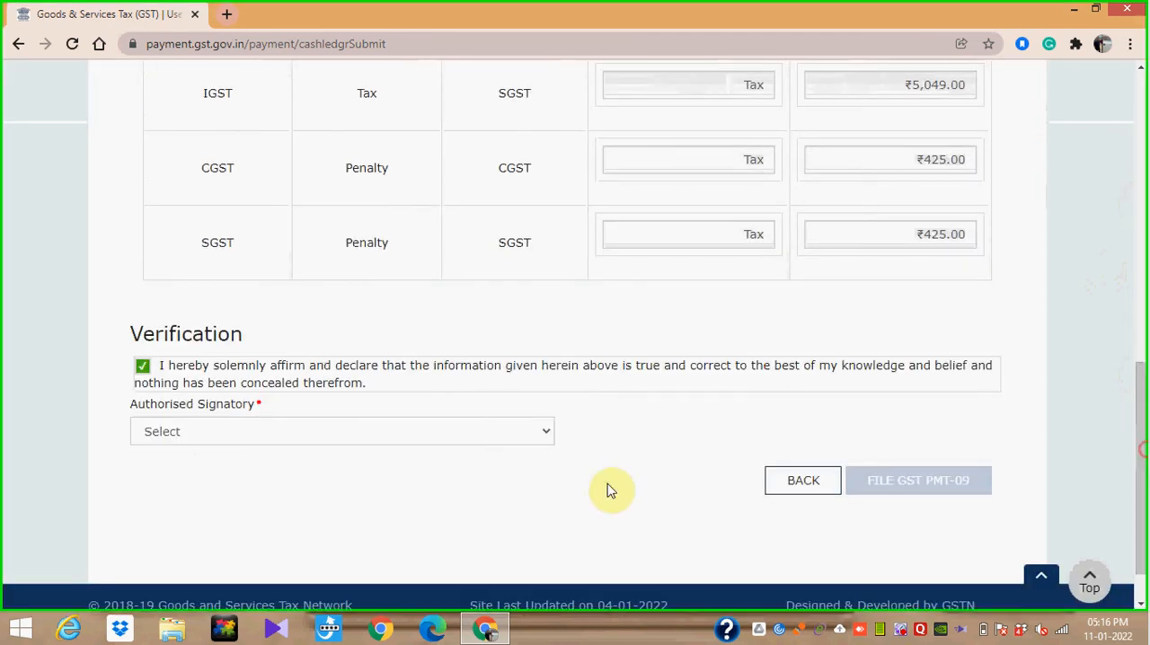
click(483, 432)
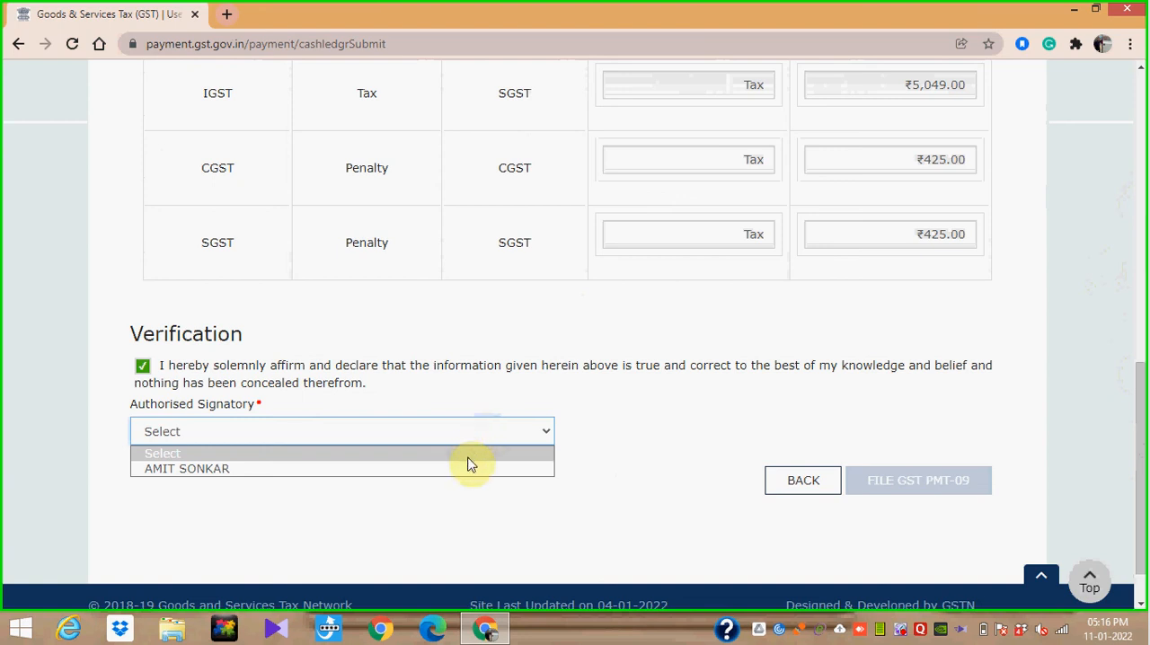
click(469, 467)
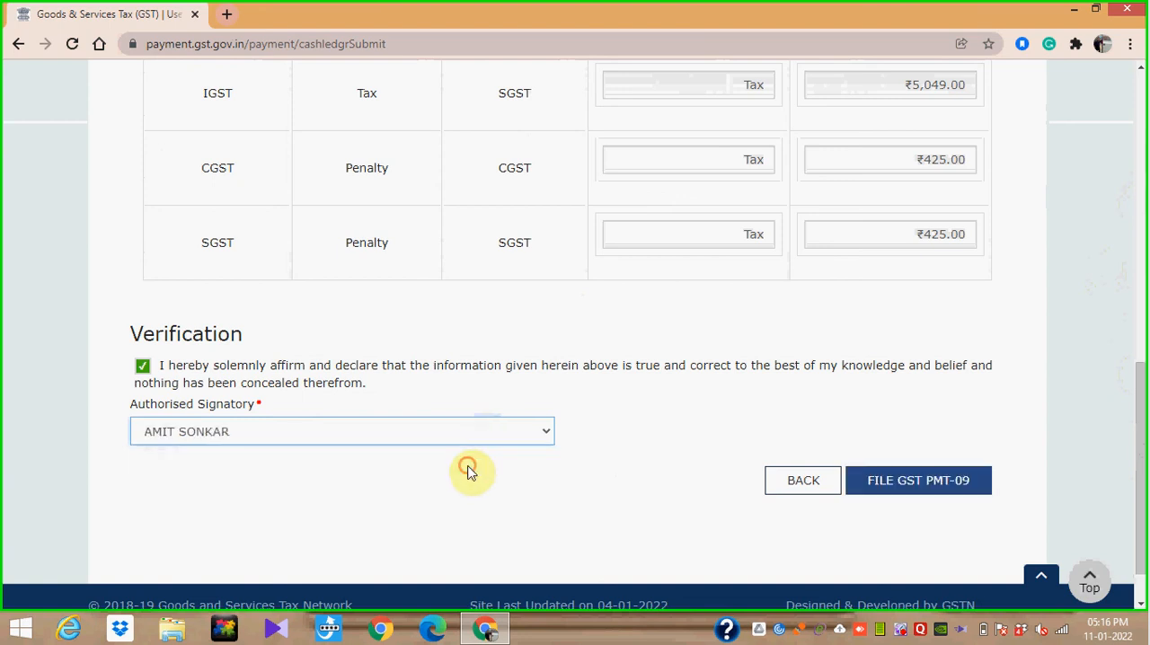
- Submit GST PMT-09 for filing with EVC, confirming the transfer amounts and proceeding to the one-time password request
click(920, 490)
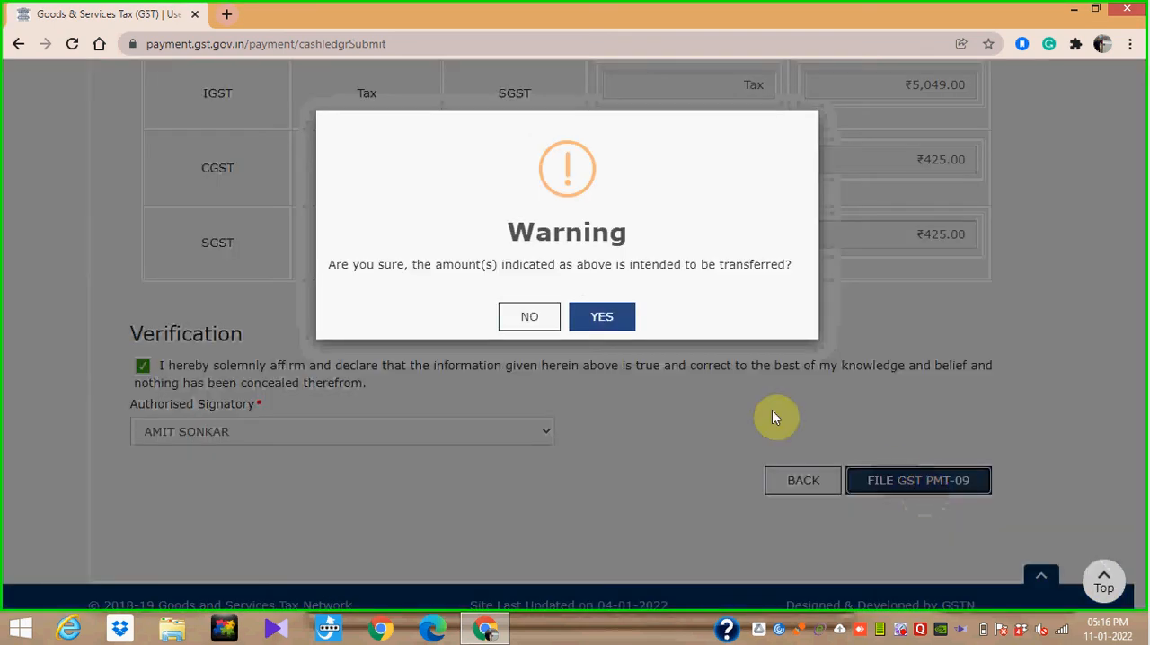
click(614, 319)
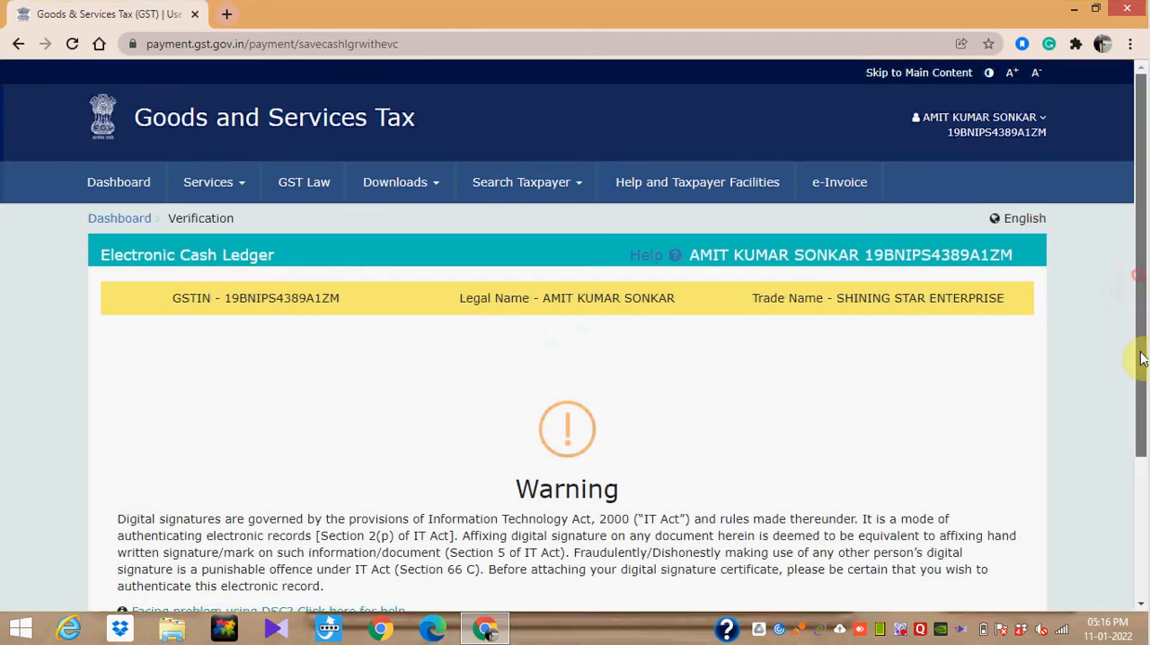
scroll(1145, 359, down, 3)
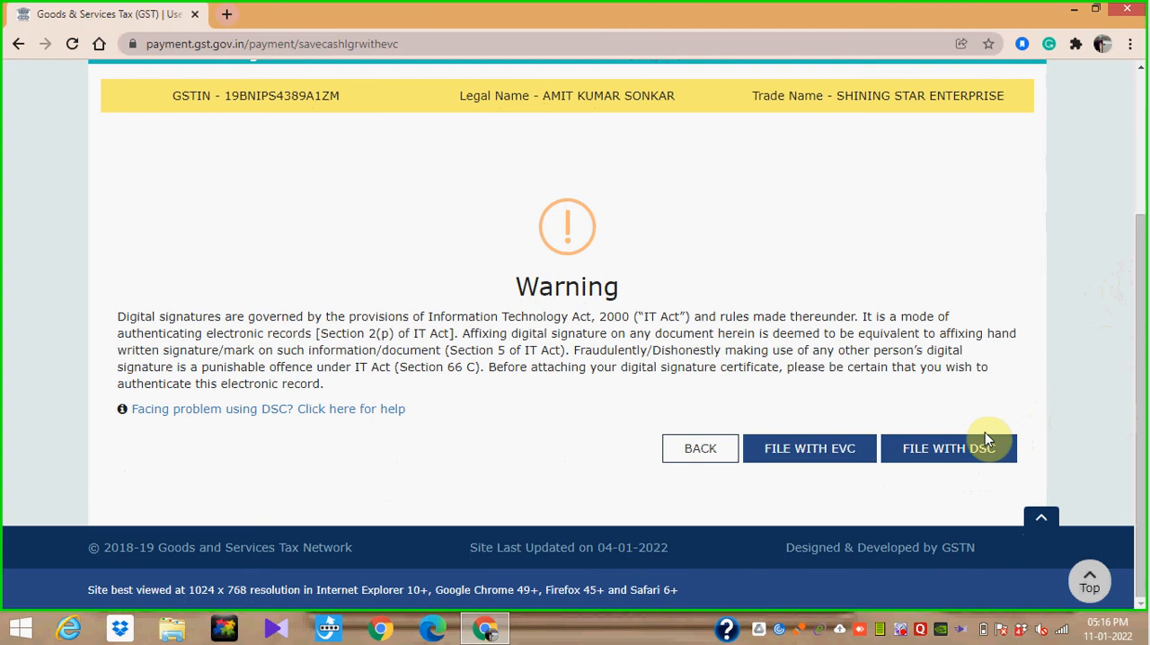
click(830, 454)
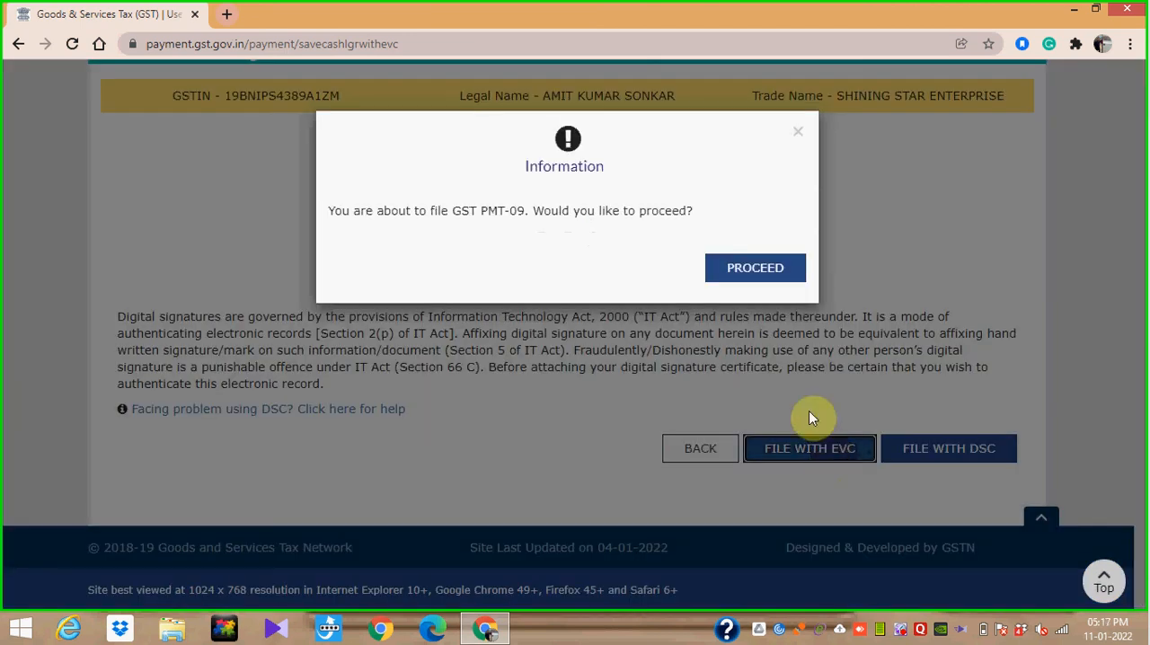
click(763, 274)
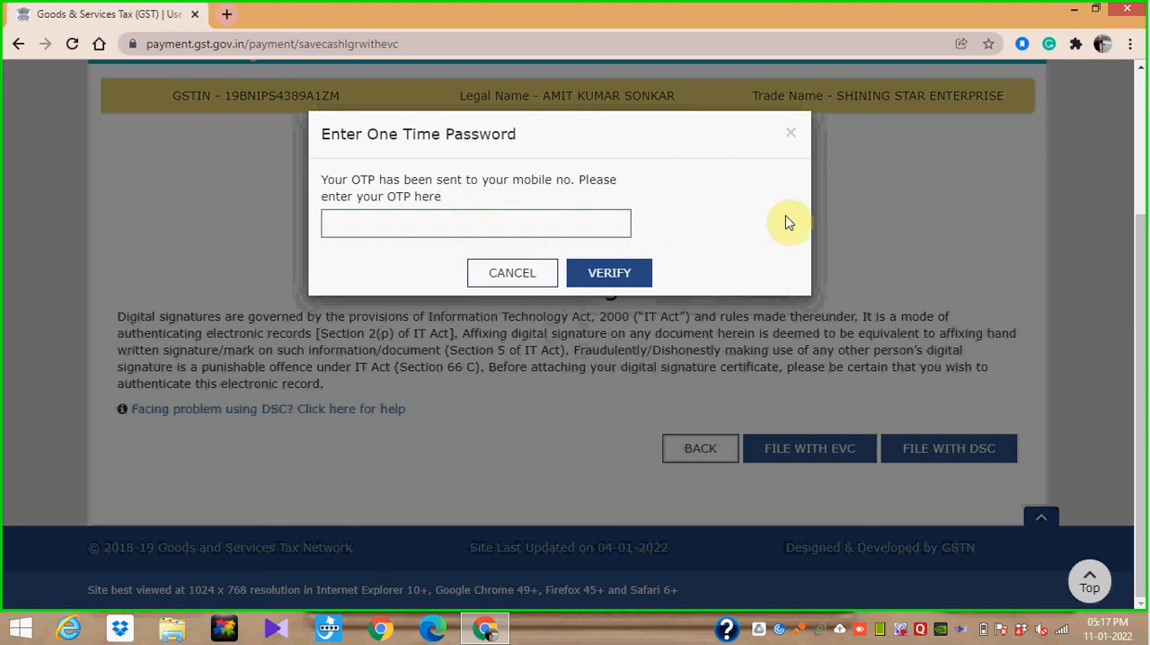
click(902, 634)
right_click(902, 634)
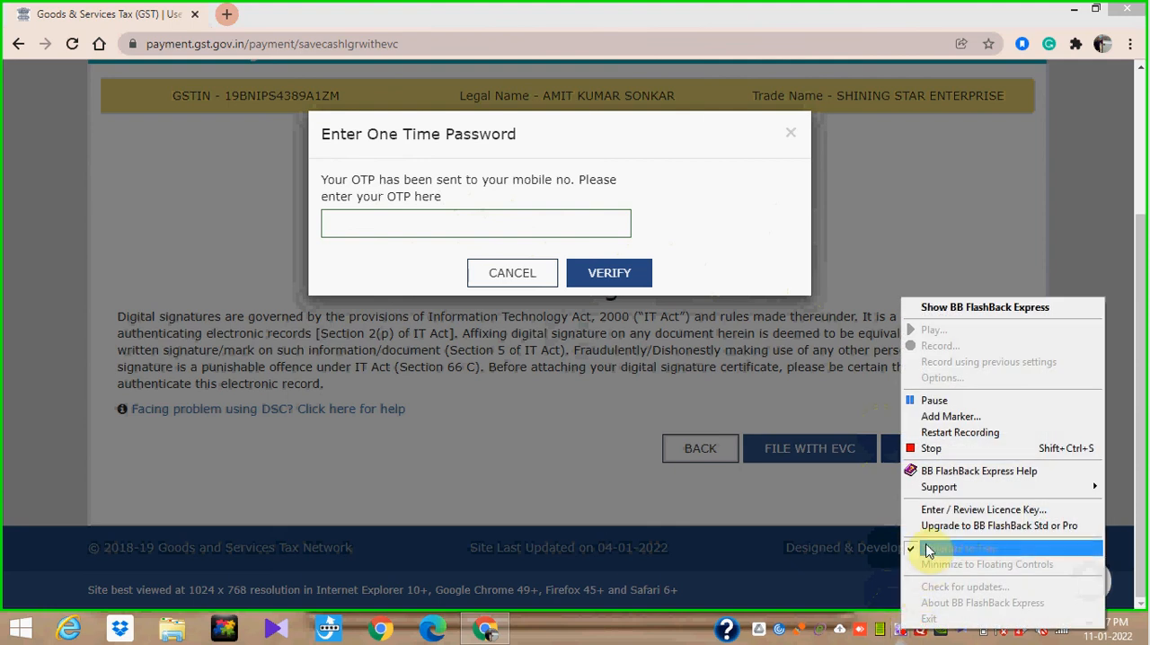
click(950, 409)
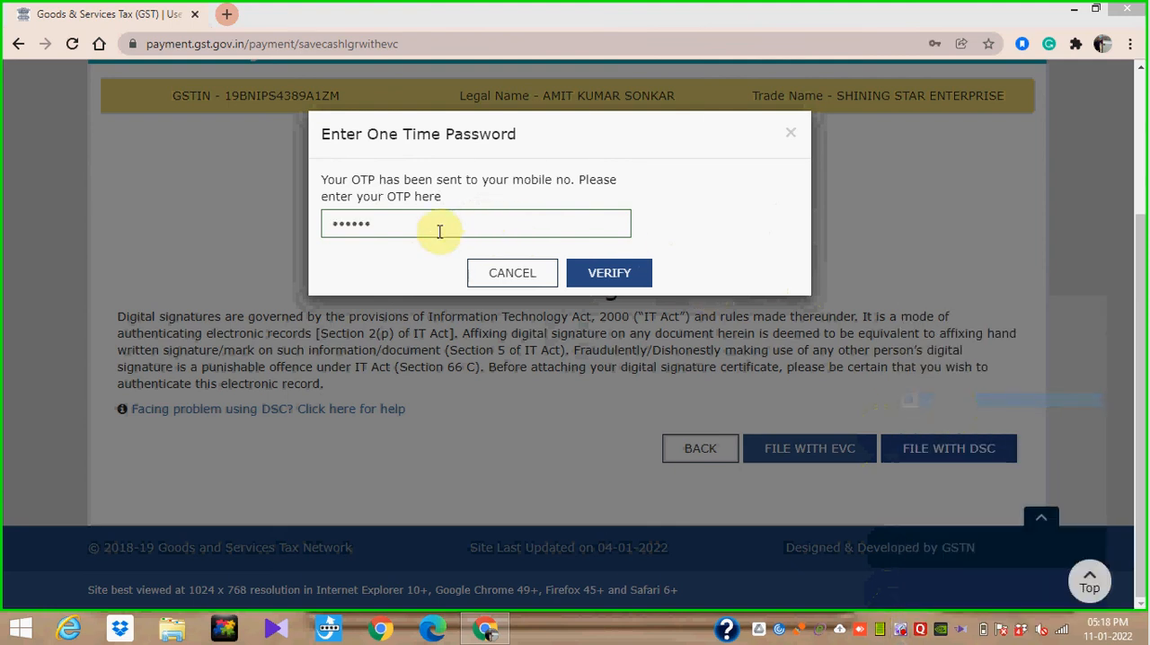
- Verify the entered one-time password to file GST PMT-09, declining to save the password in the browser and acknowledging the filing message
click(614, 282)
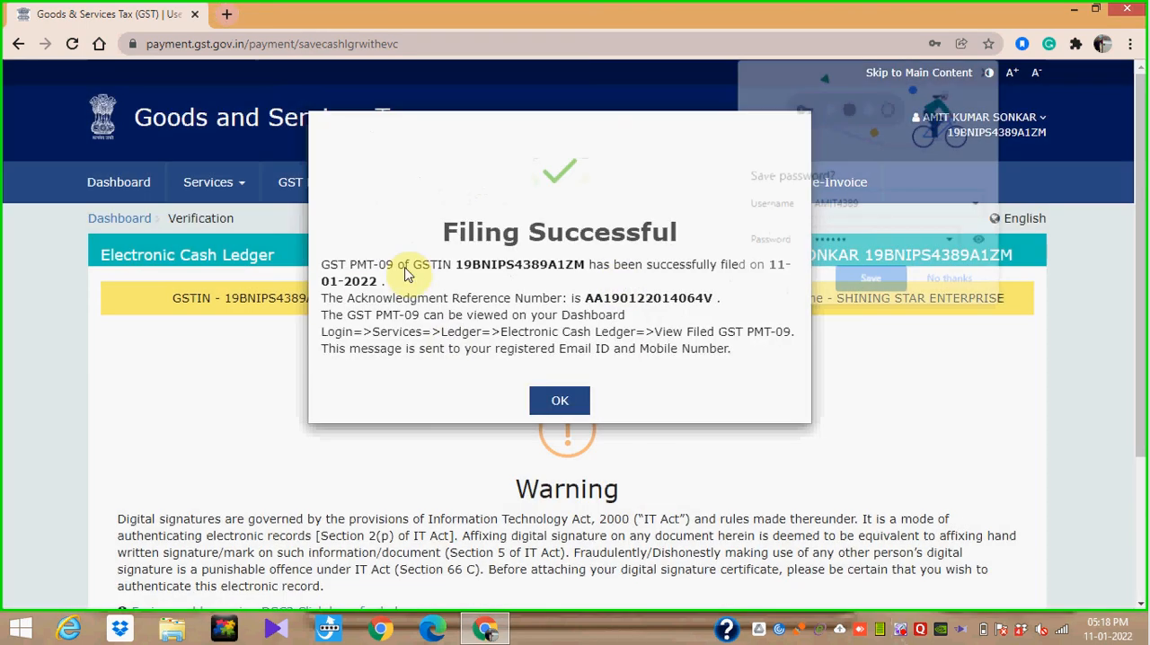
click(957, 283)
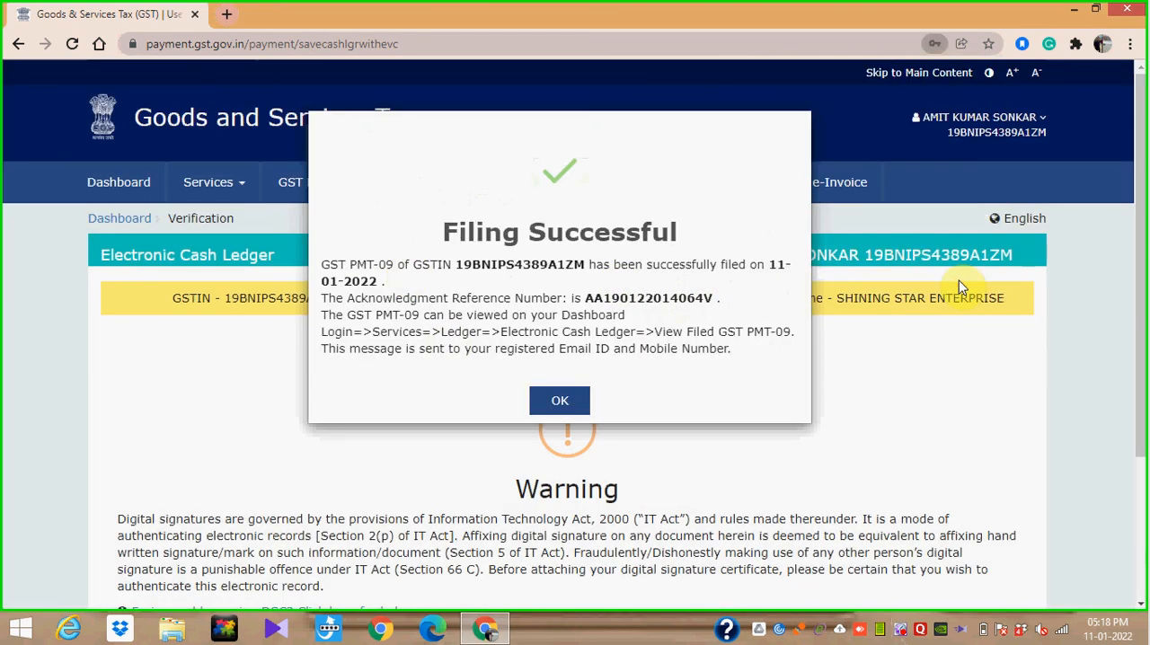
click(560, 402)
key(super+c)
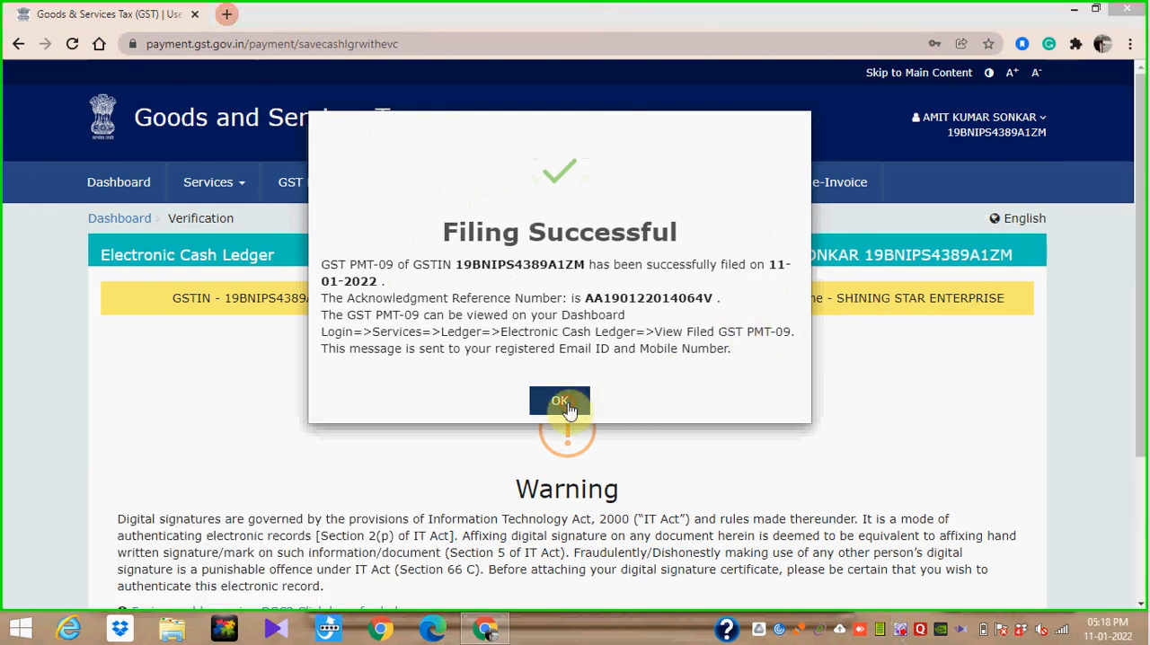
click(560, 402)
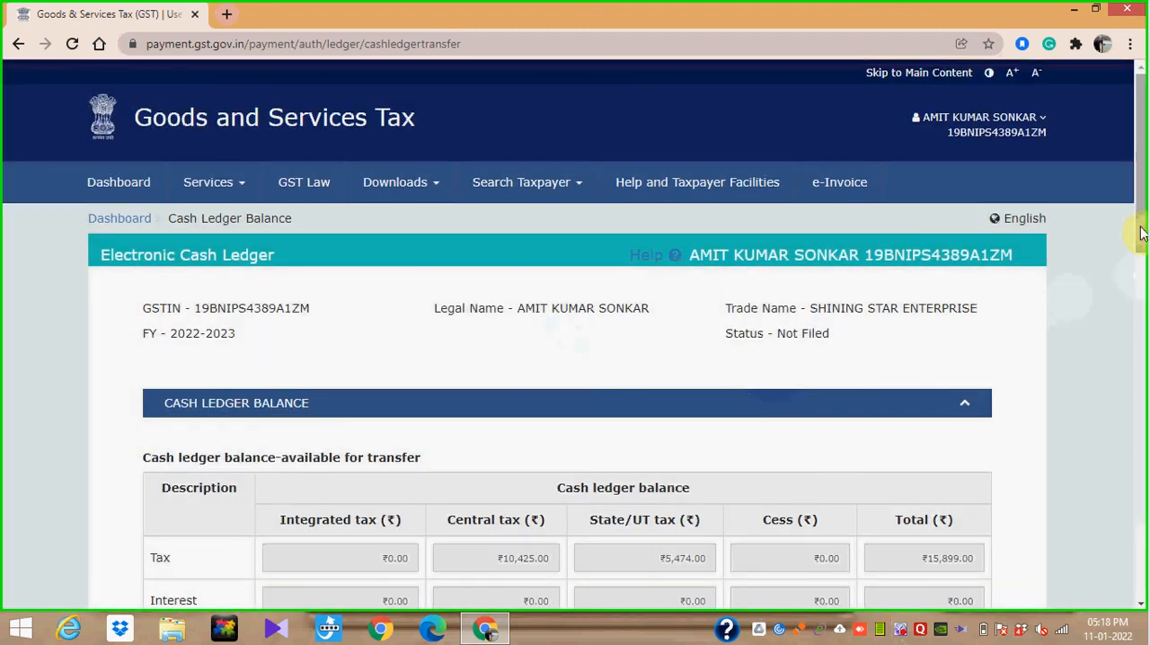
- Review the available and preview cash ledger balances by tax head and return to the Electronic Cash Ledger page
drag(1142, 232, 1141, 351)
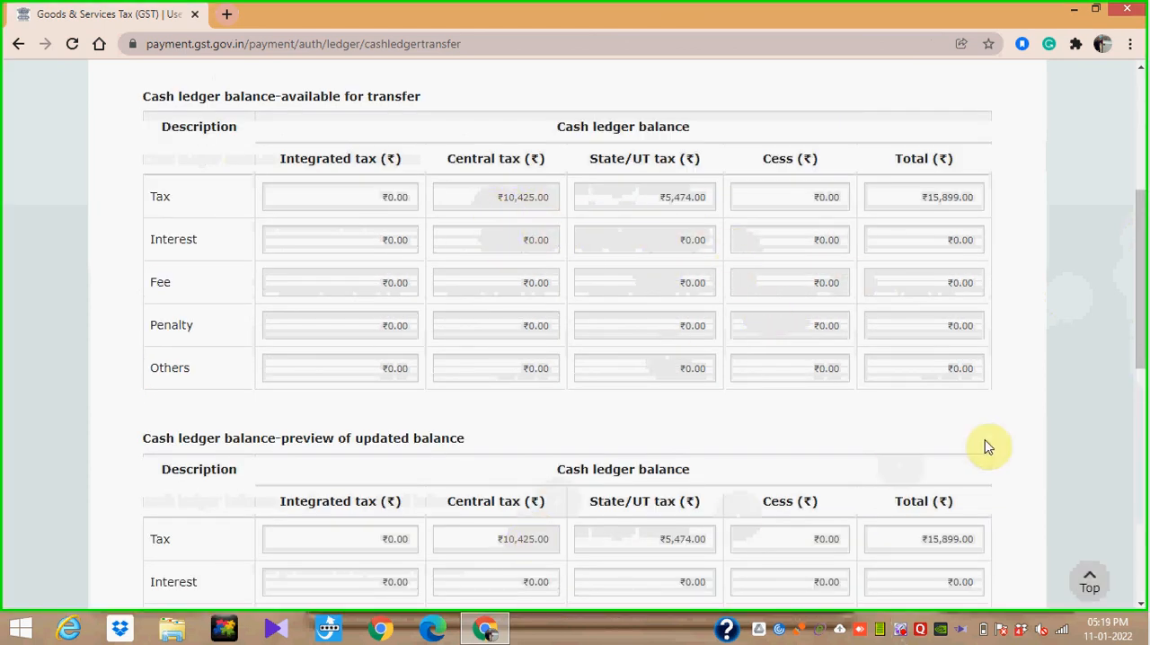
drag(1141, 325, 1141, 406)
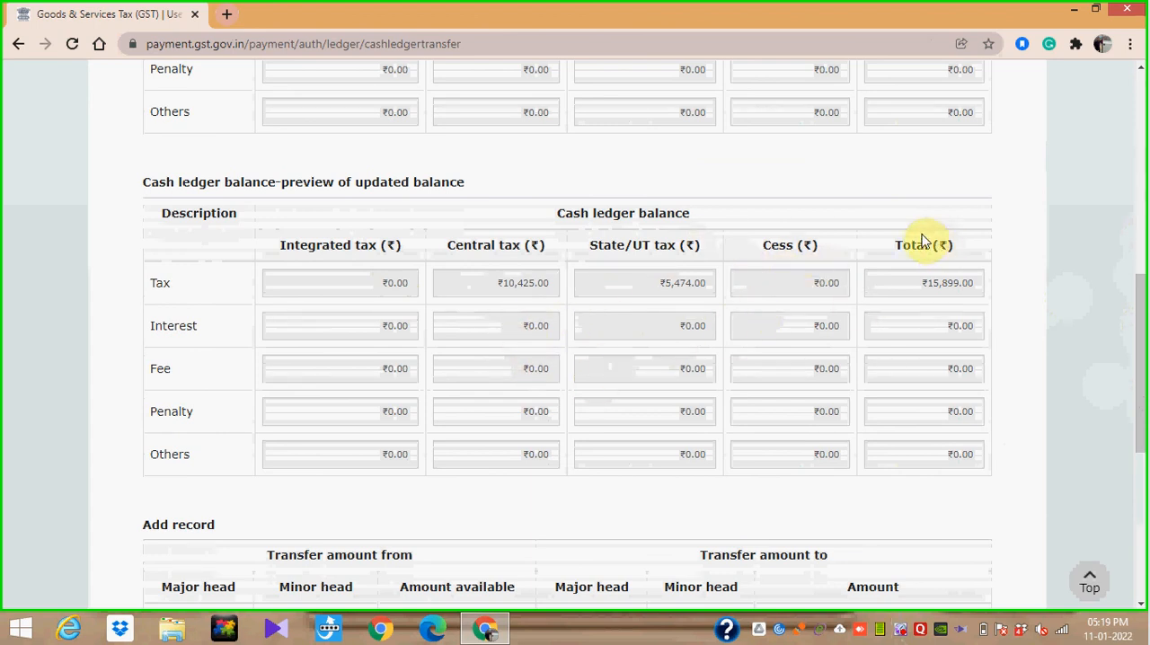
drag(1144, 333, 1147, 213)
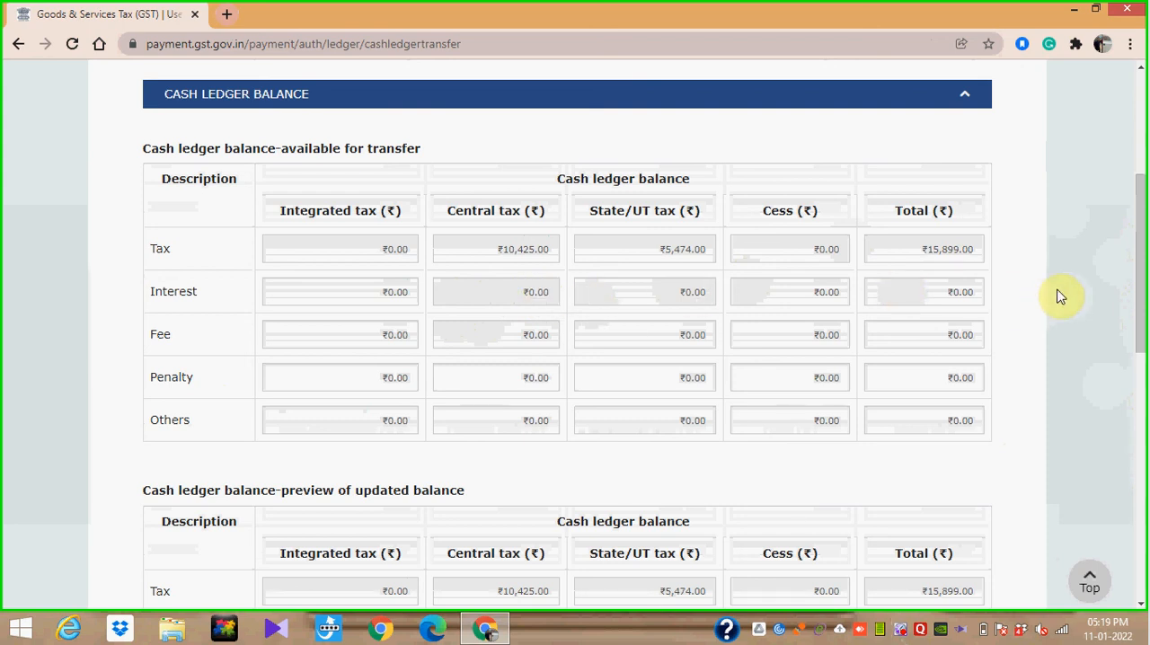
drag(1143, 249, 1143, 526)
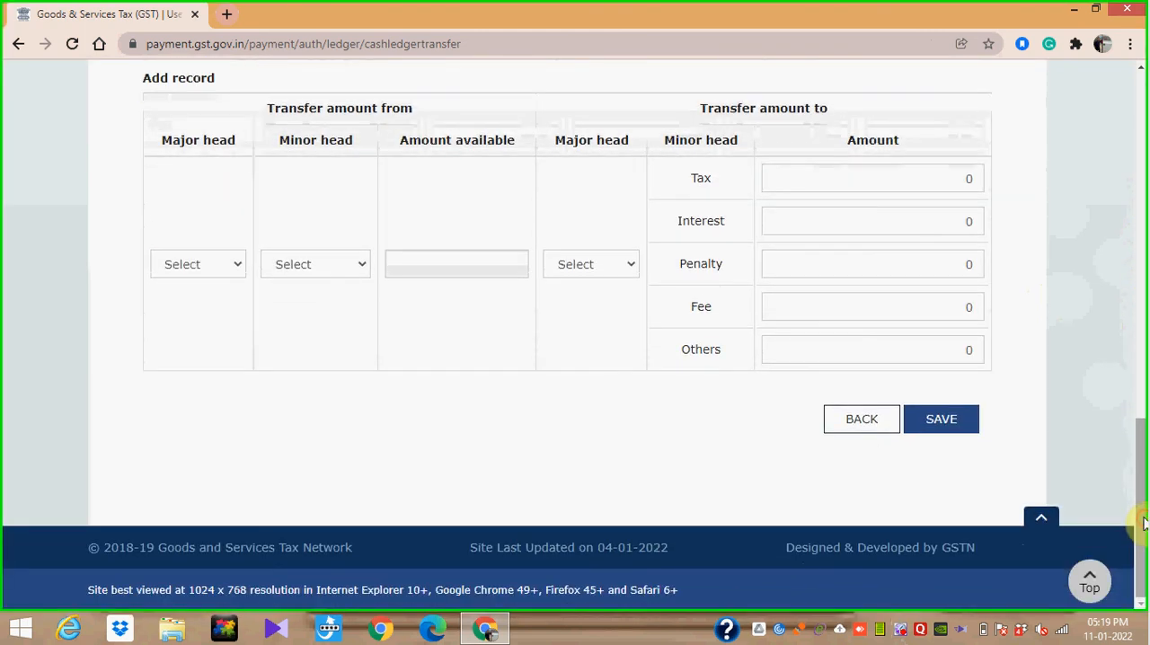
click(883, 421)
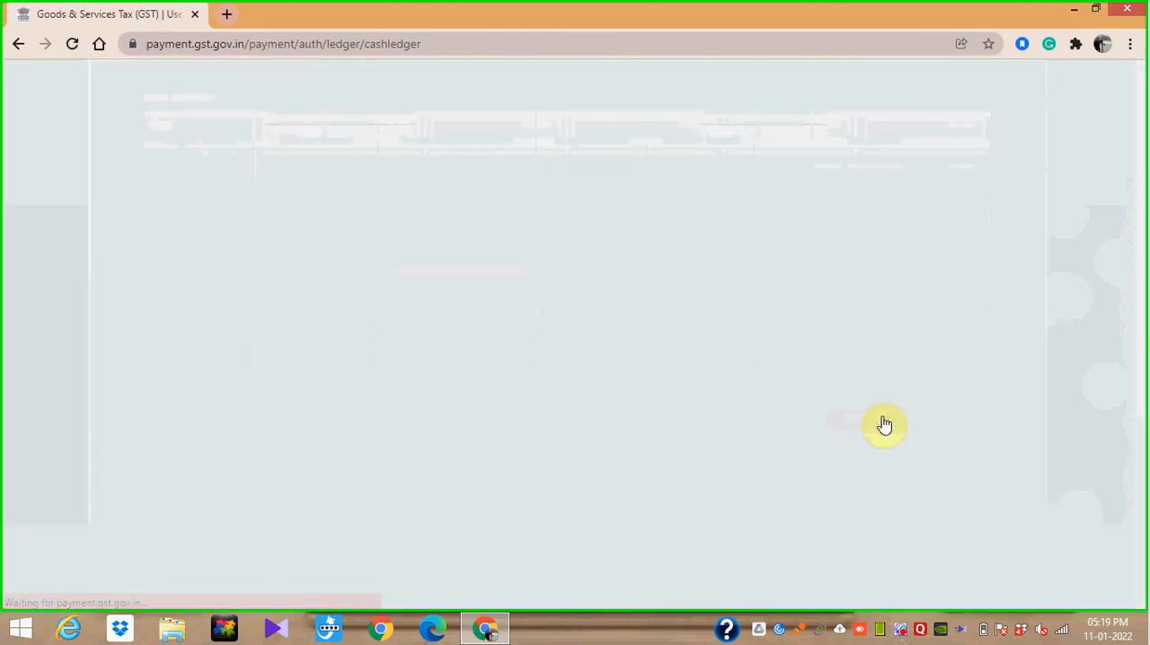